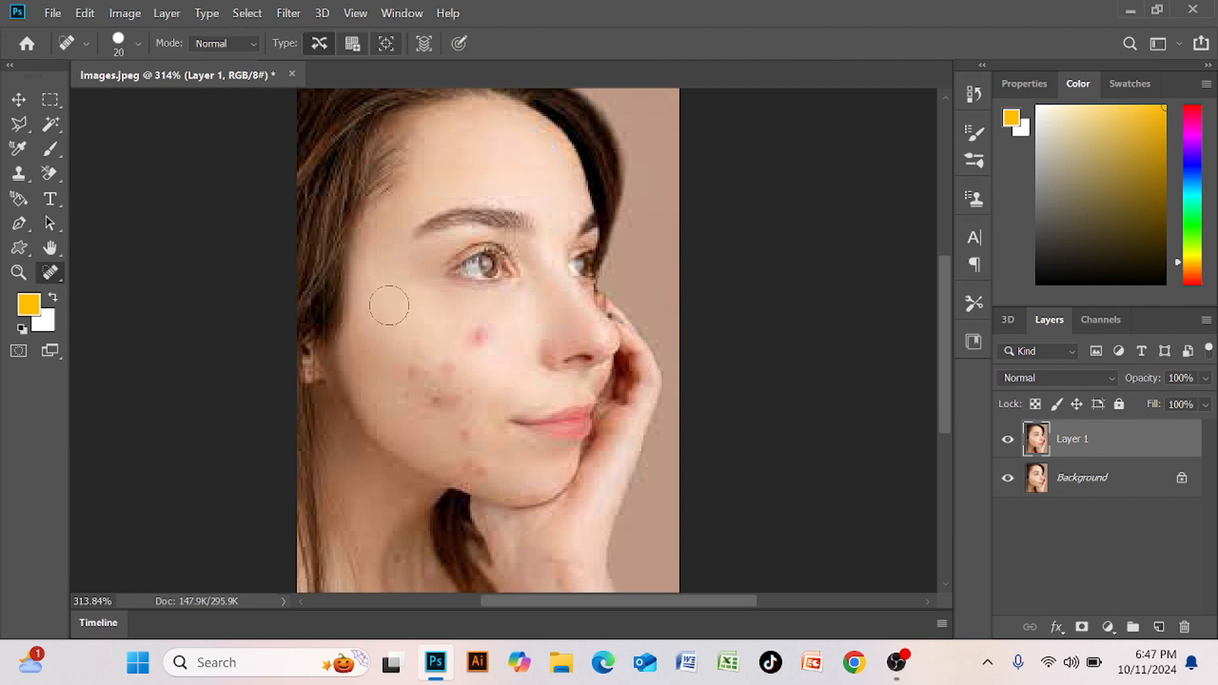
# Step: Remove the acne spots from the cheek and chin and retouch the forehead with the size-20 Spot Healing Brush on Layer 1
pyautogui.click(479, 335)
pyautogui.click(455, 365)
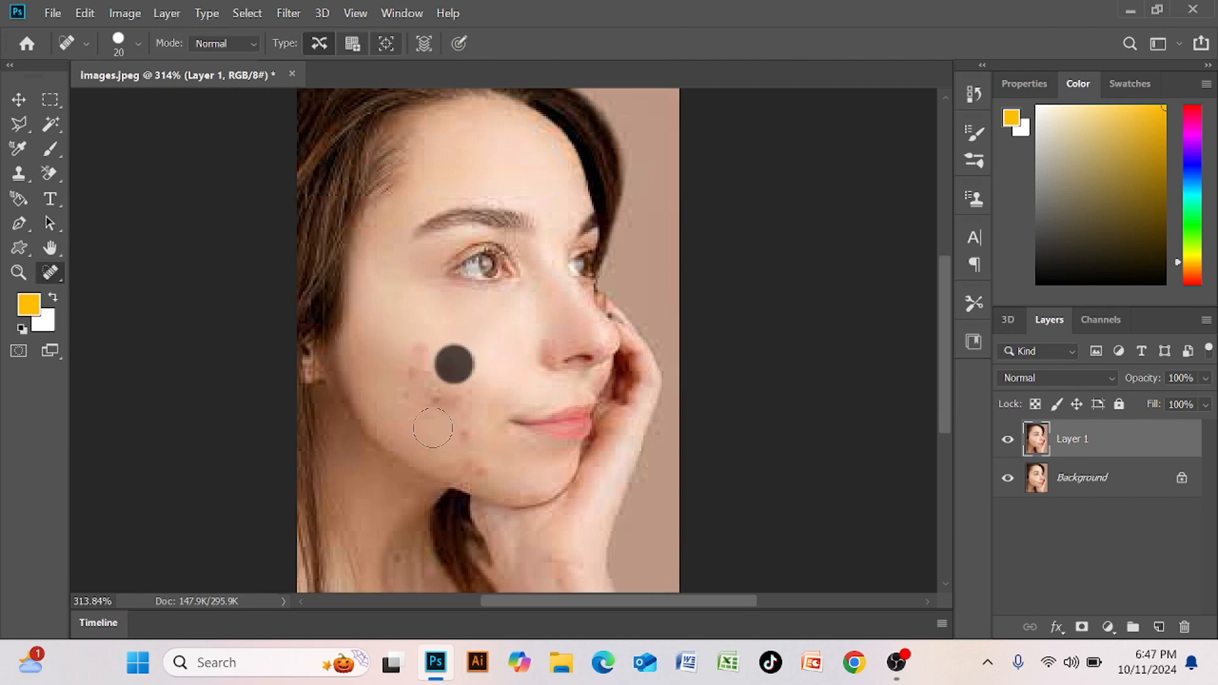
pyautogui.click(426, 352)
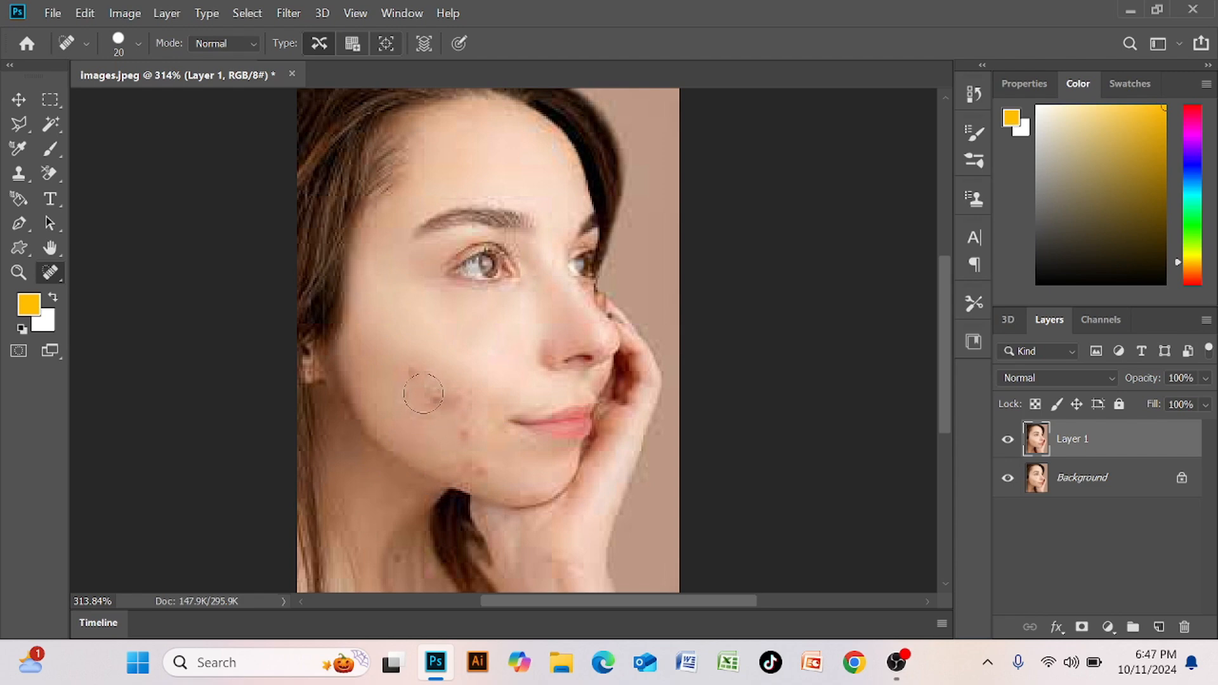
pyautogui.click(415, 371)
pyautogui.click(408, 390)
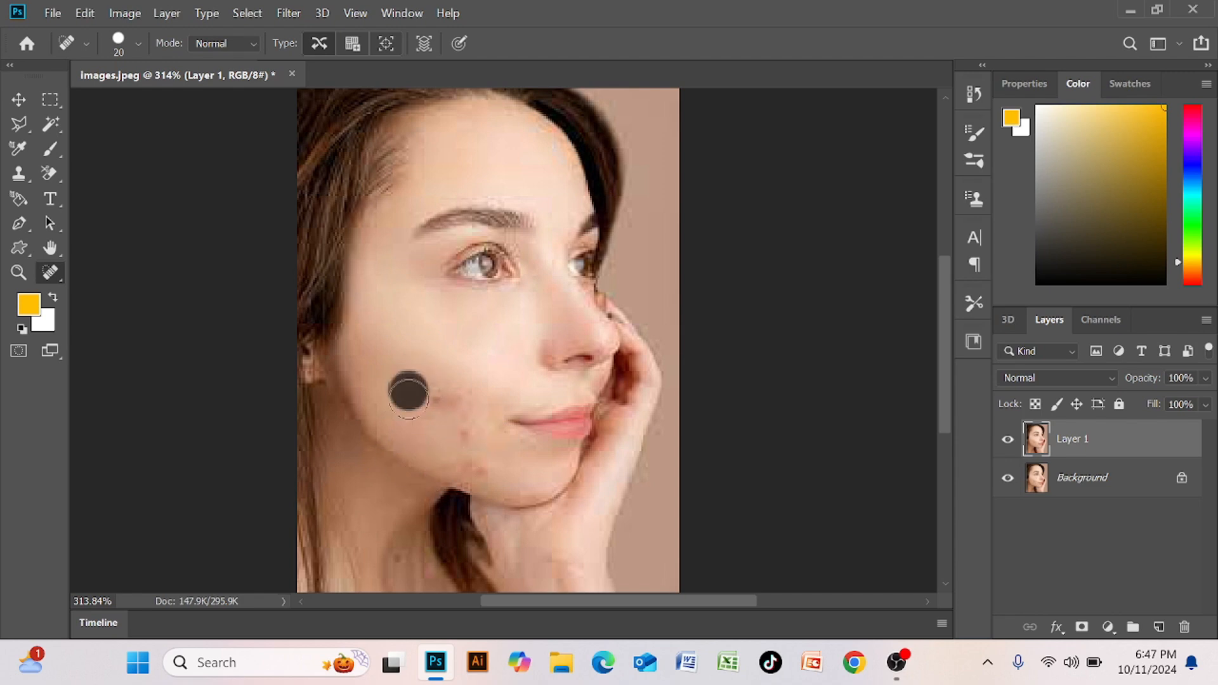
pyautogui.click(484, 476)
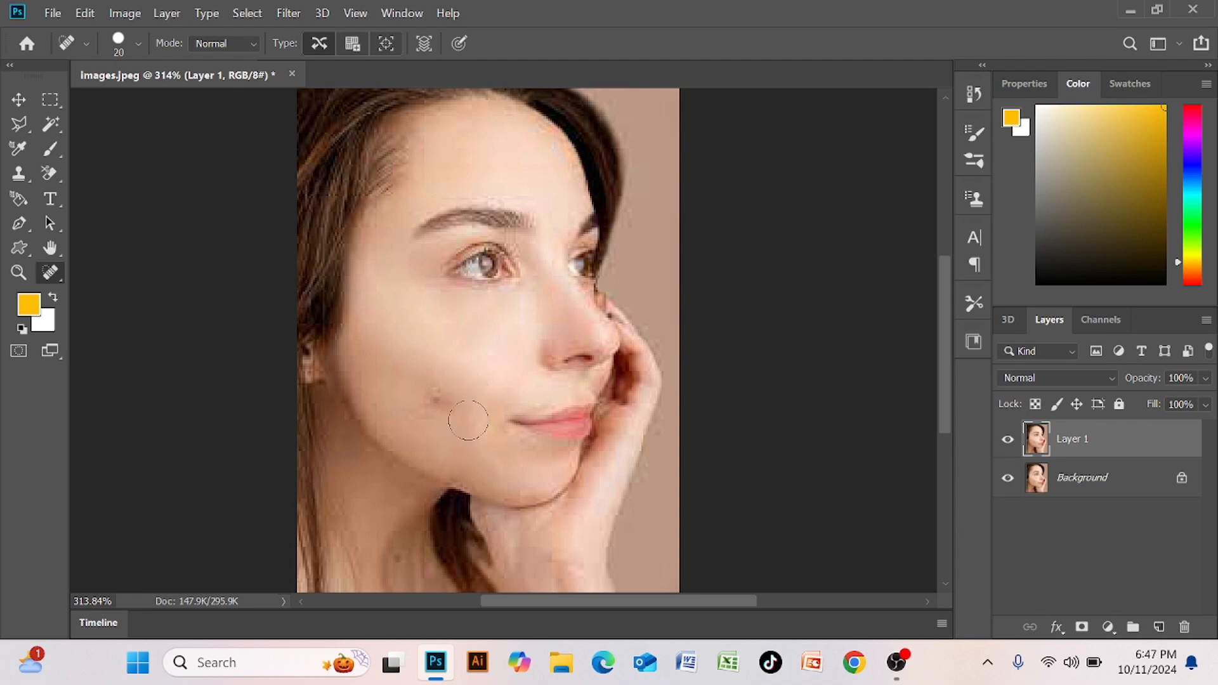
pyautogui.click(433, 401)
pyautogui.click(497, 394)
pyautogui.click(467, 473)
pyautogui.moveTo(566, 143); pyautogui.dragTo(533, 158)
pyautogui.scroll(-4, 555, 373)
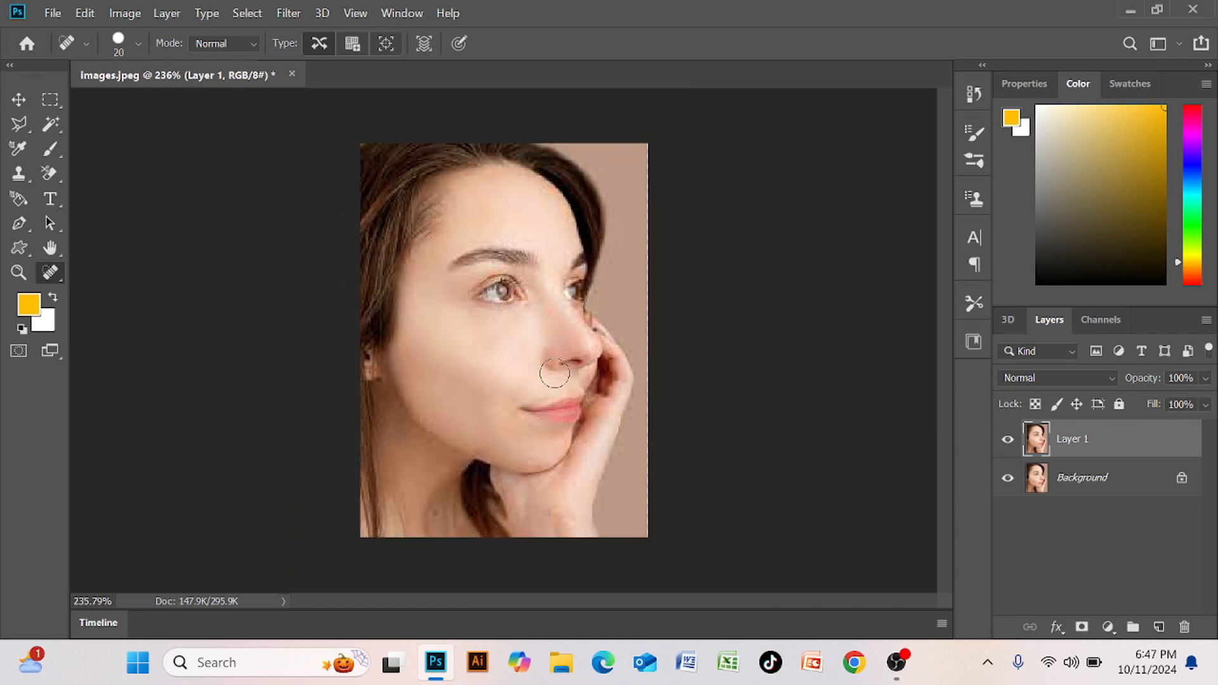
# Step: Extend the canvas horizontally with the Crop tool to about twice the photo's width, adding blank space beside the face
pyautogui.rightClick(51, 271)
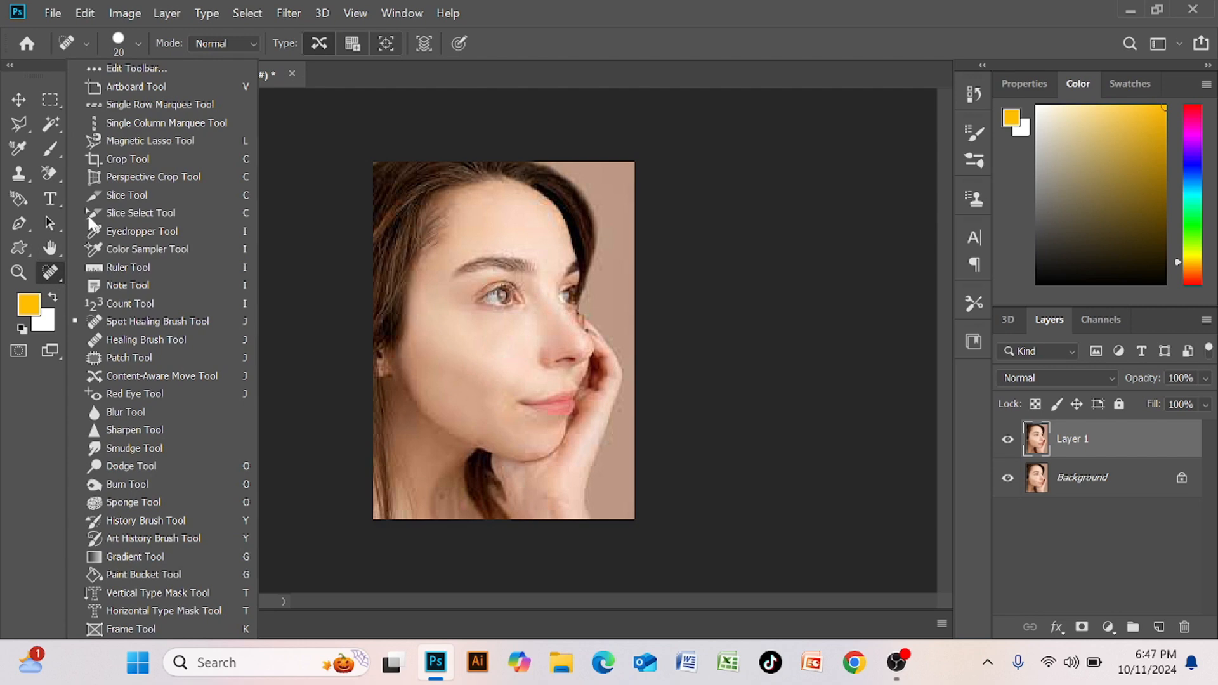
pyautogui.click(127, 158)
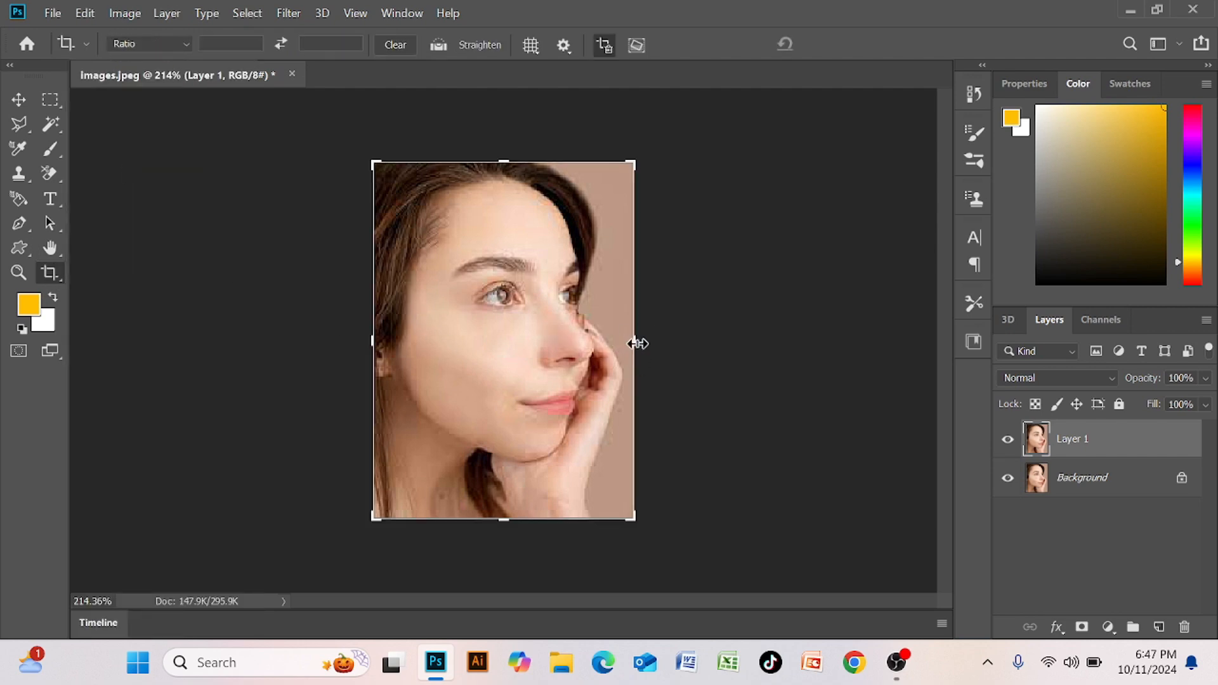
pyautogui.moveTo(637, 344); pyautogui.dragTo(755, 345)
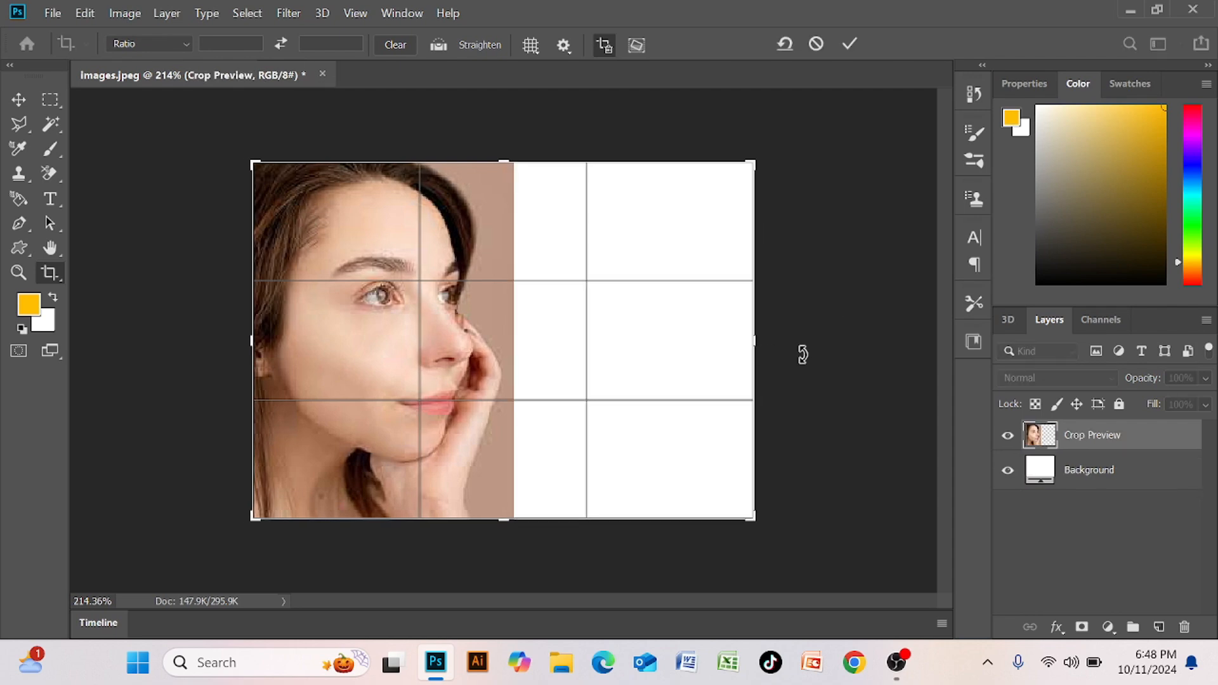
# Step: Place a duplicate of the retouched Layer 1 over the blank half and hide the original Layer 1
pyautogui.click(19, 100)
pyautogui.moveTo(415, 404); pyautogui.dragTo(656, 405)
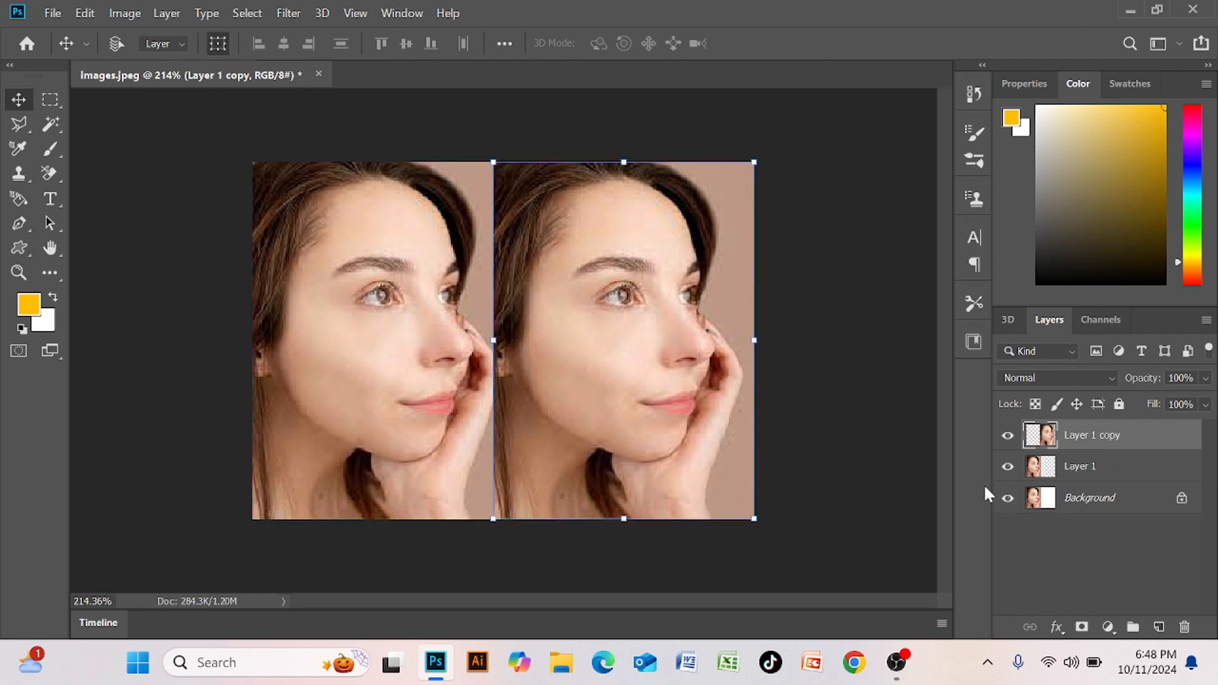
pyautogui.click(1009, 467)
pyautogui.press('ctrl')
# Step: Add a new layer and write "befor" in Britannic Bold over the hair of the unretouched face
pyautogui.click(1158, 627)
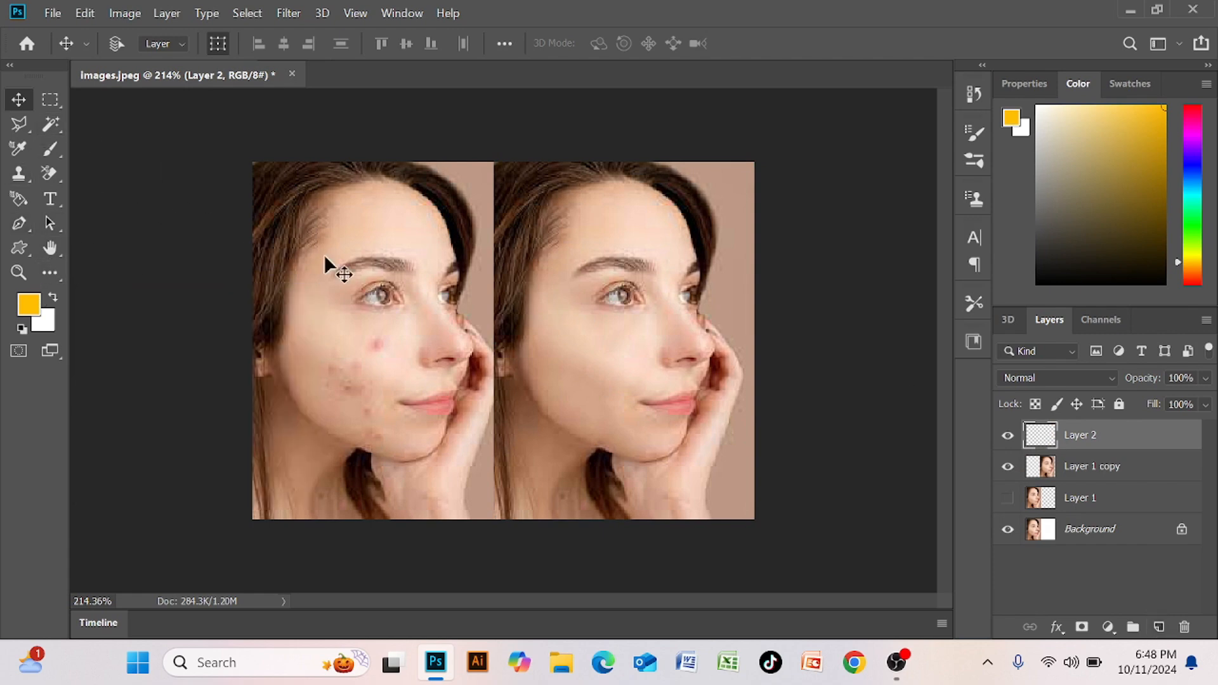
pyautogui.click(49, 199)
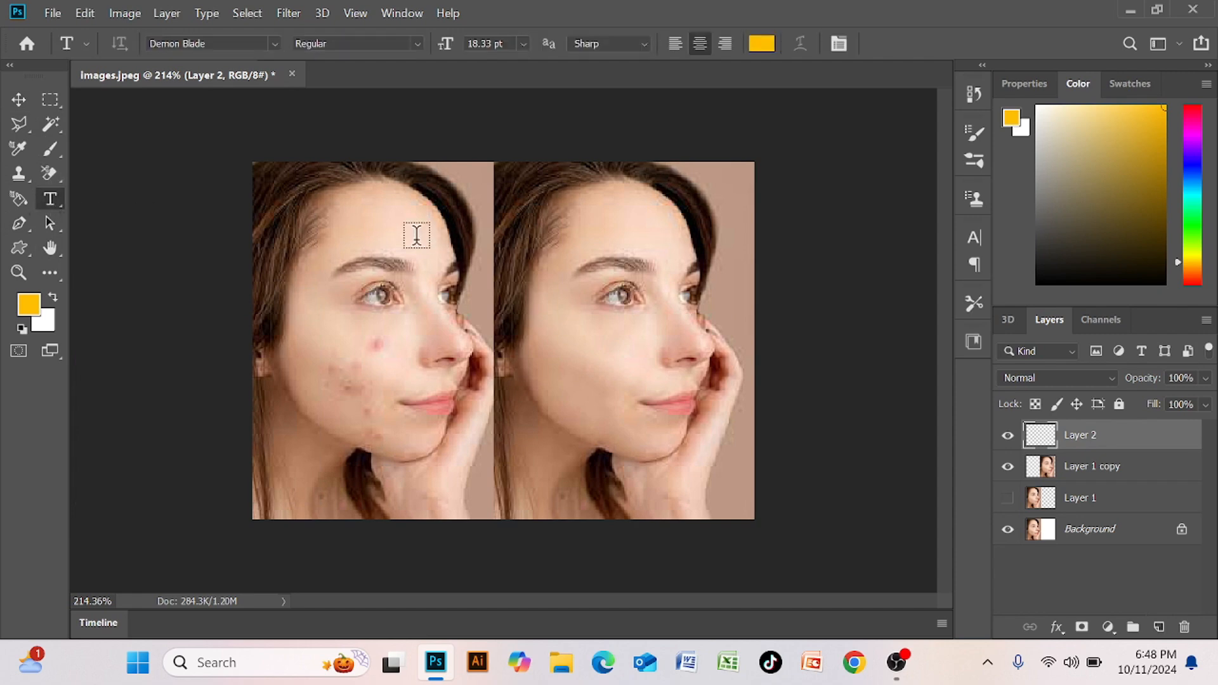
pyautogui.click(275, 44)
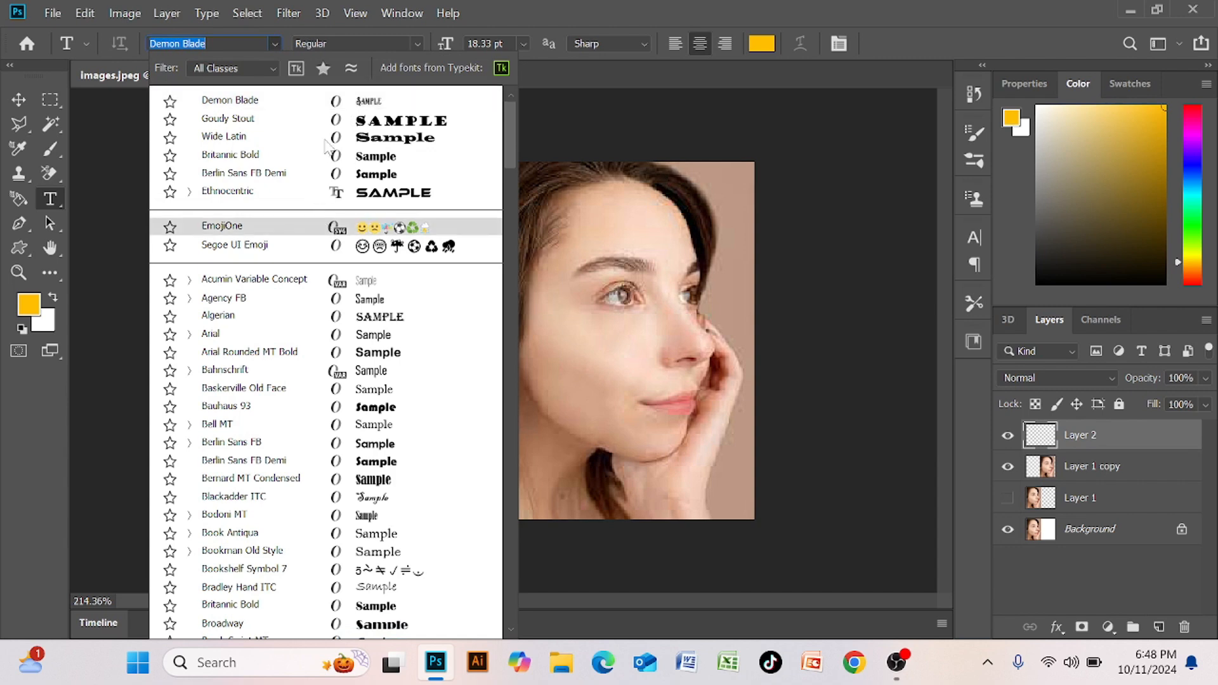
pyautogui.click(349, 155)
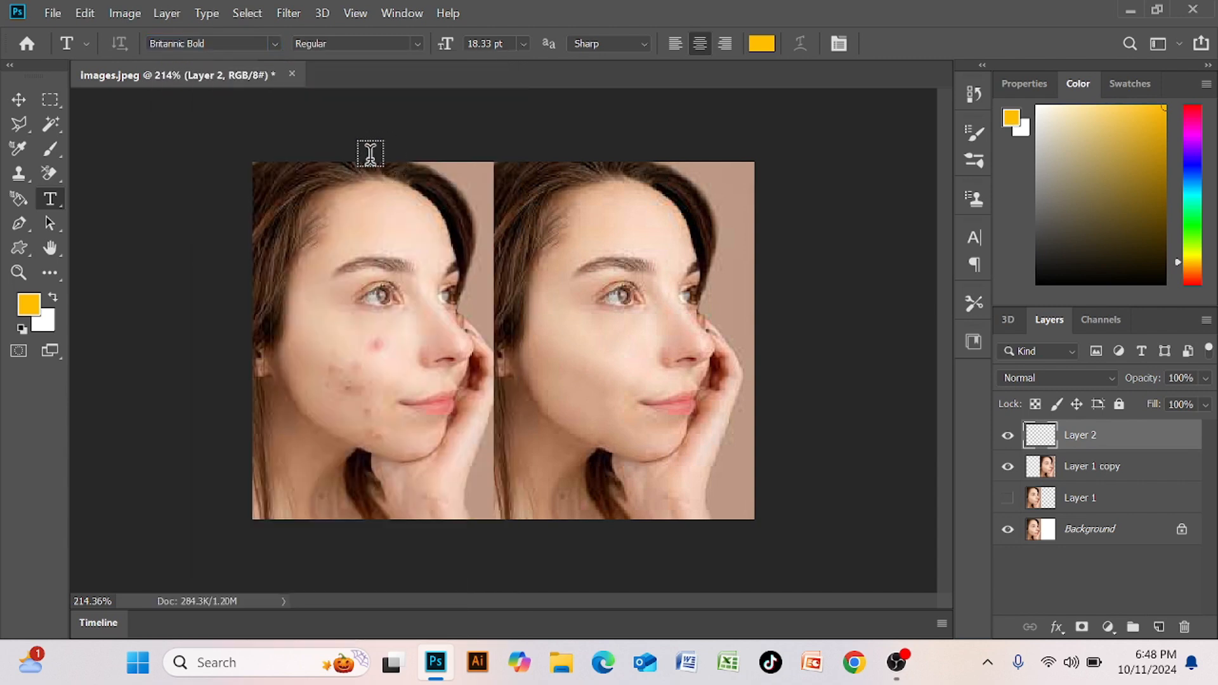
pyautogui.click(323, 208)
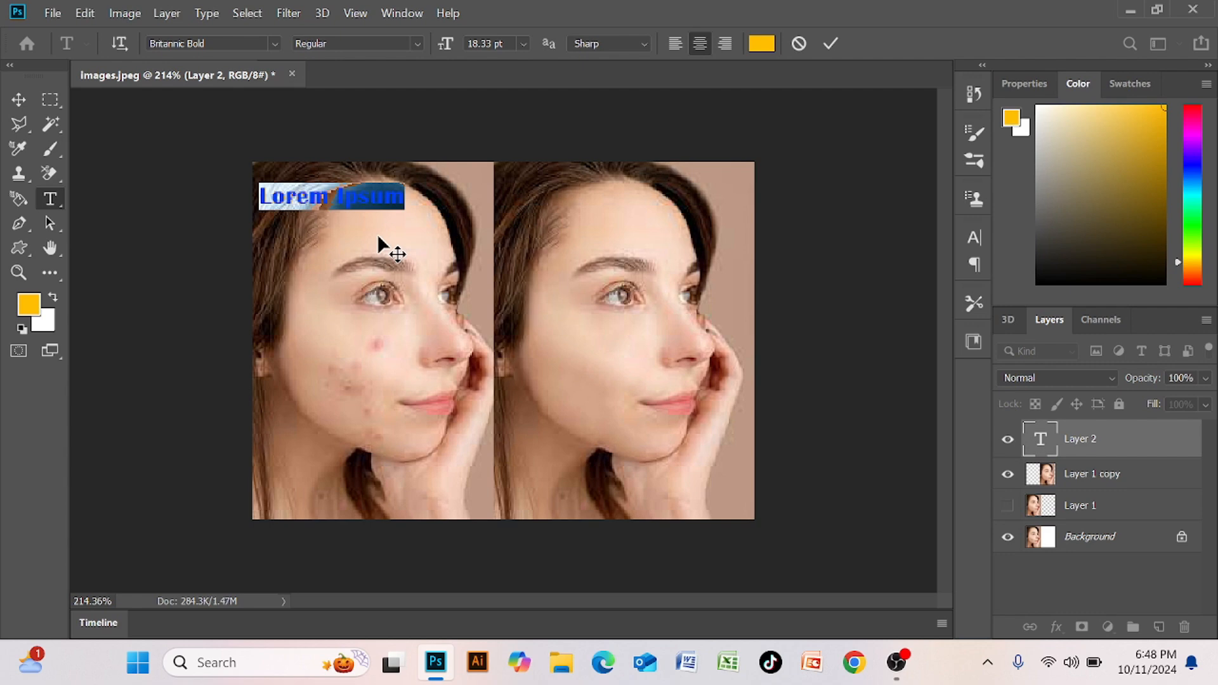
pyautogui.write('bef')
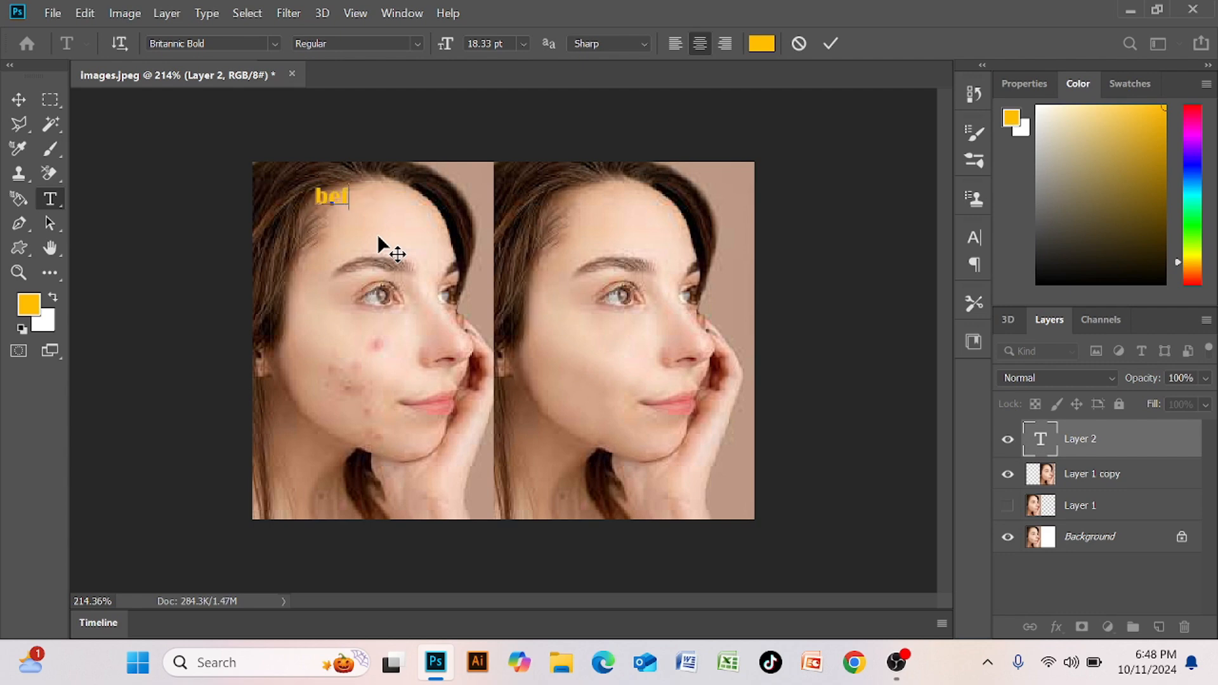
pyautogui.write('or')
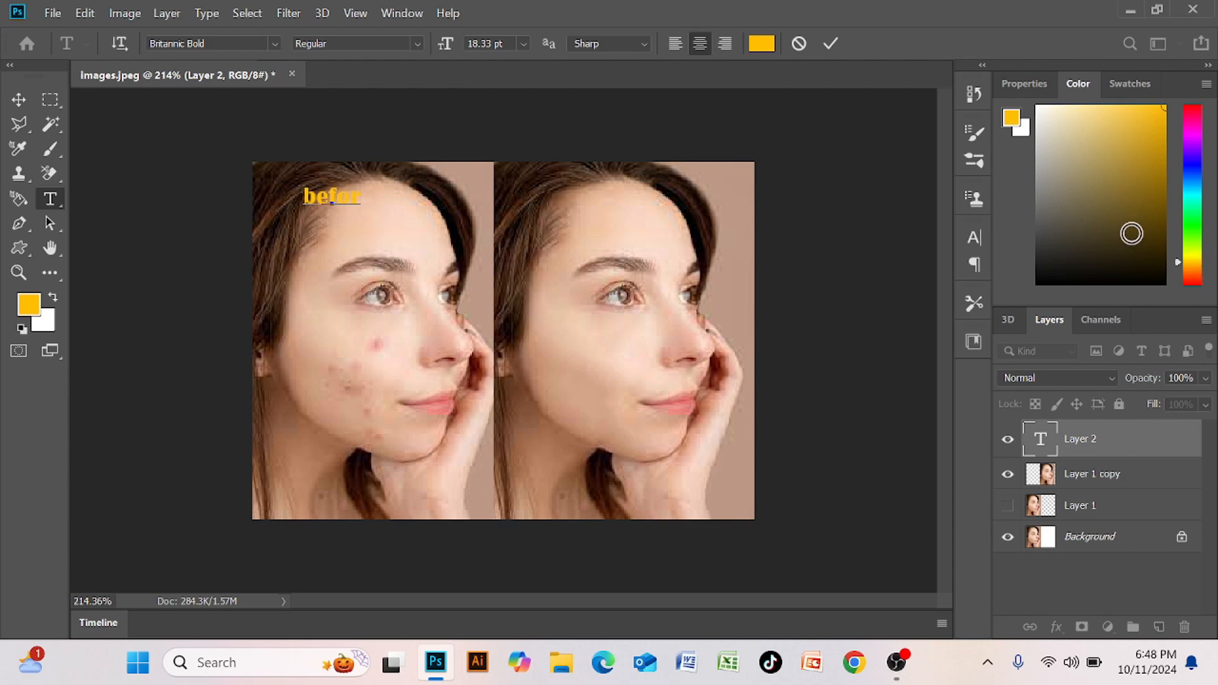
# Step: Try several text colours for the "befor" label, settling on bright green
pyautogui.click(1110, 165)
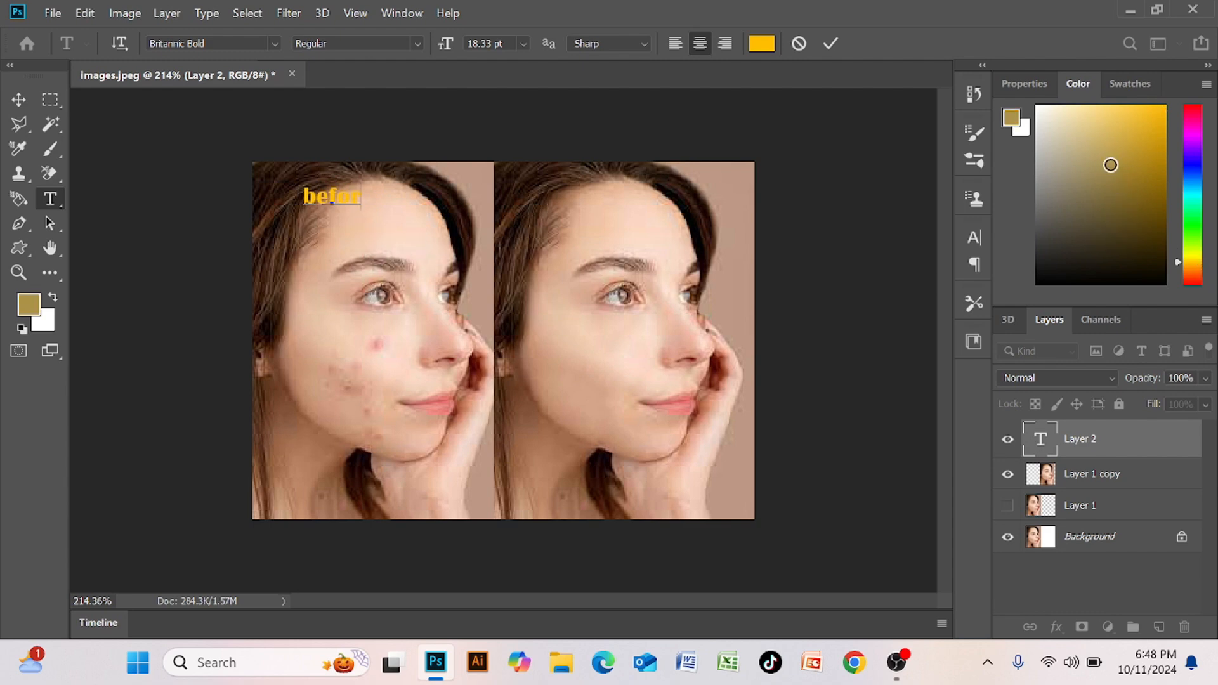
pyautogui.moveTo(1110, 176); pyautogui.dragTo(1061, 269)
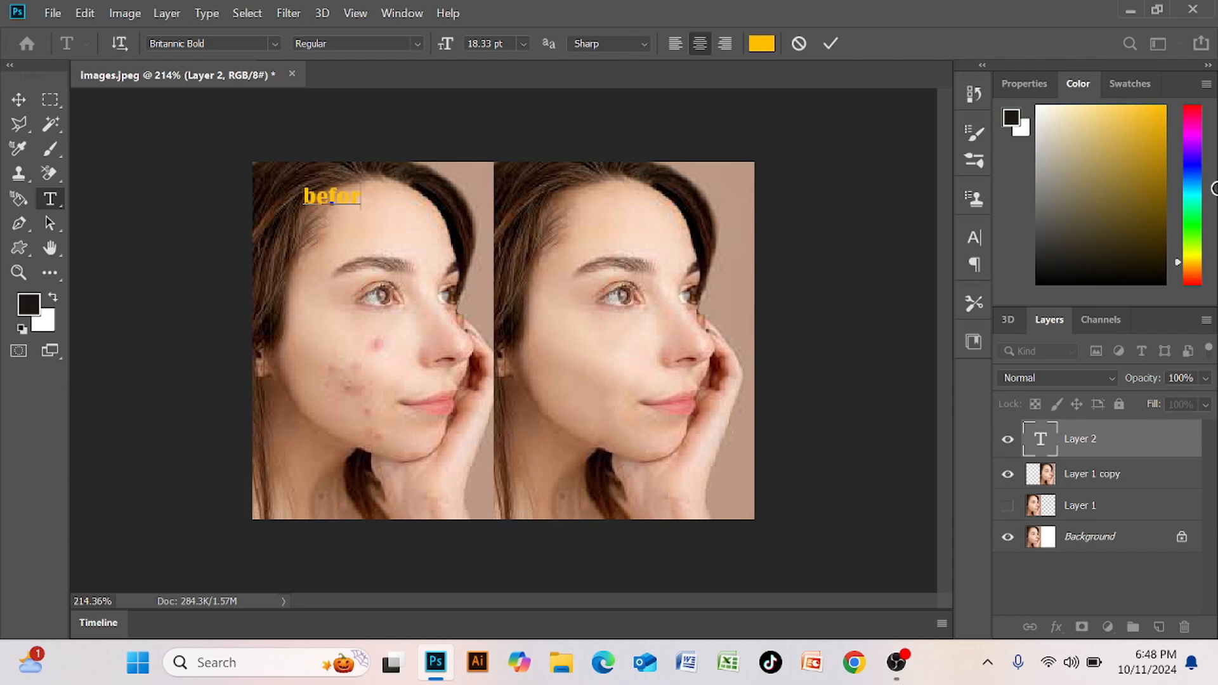
pyautogui.click(1196, 219)
pyautogui.moveTo(1155, 190)
pyautogui.mouseDown()
pyautogui.moveTo(1124, 168)
pyautogui.moveTo(1171, 90)
pyautogui.mouseUp()
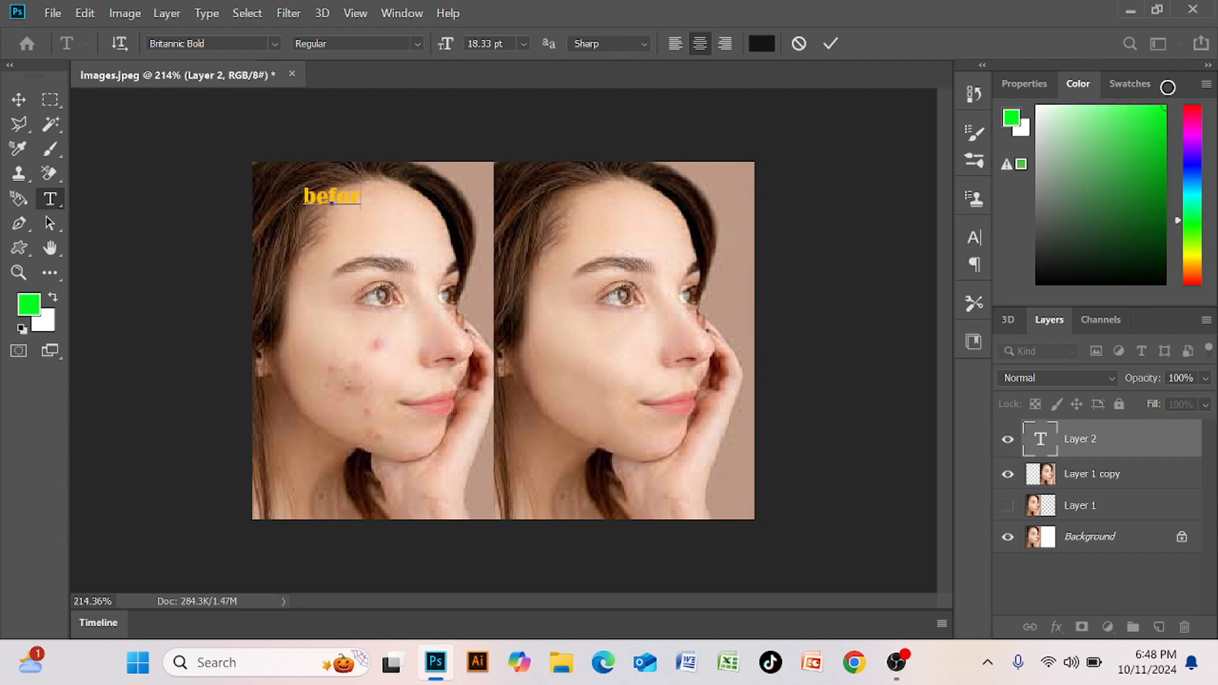
pyautogui.press('Escape')
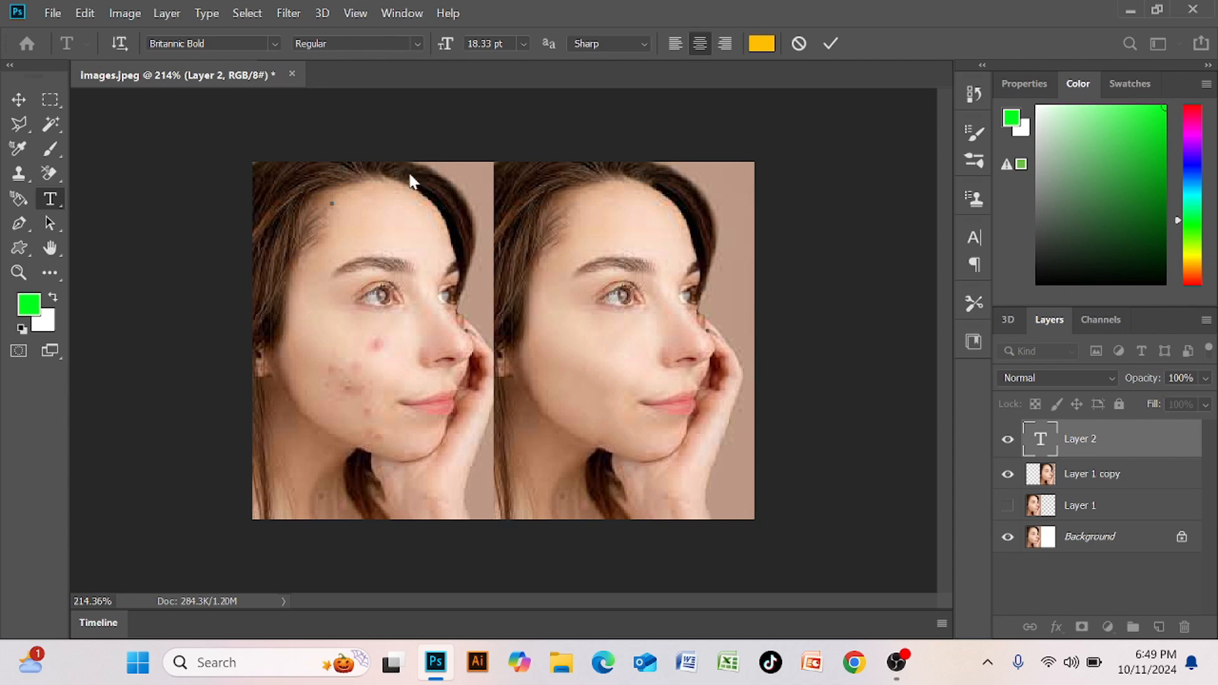
pyautogui.hotkey('ctrl', 'z')
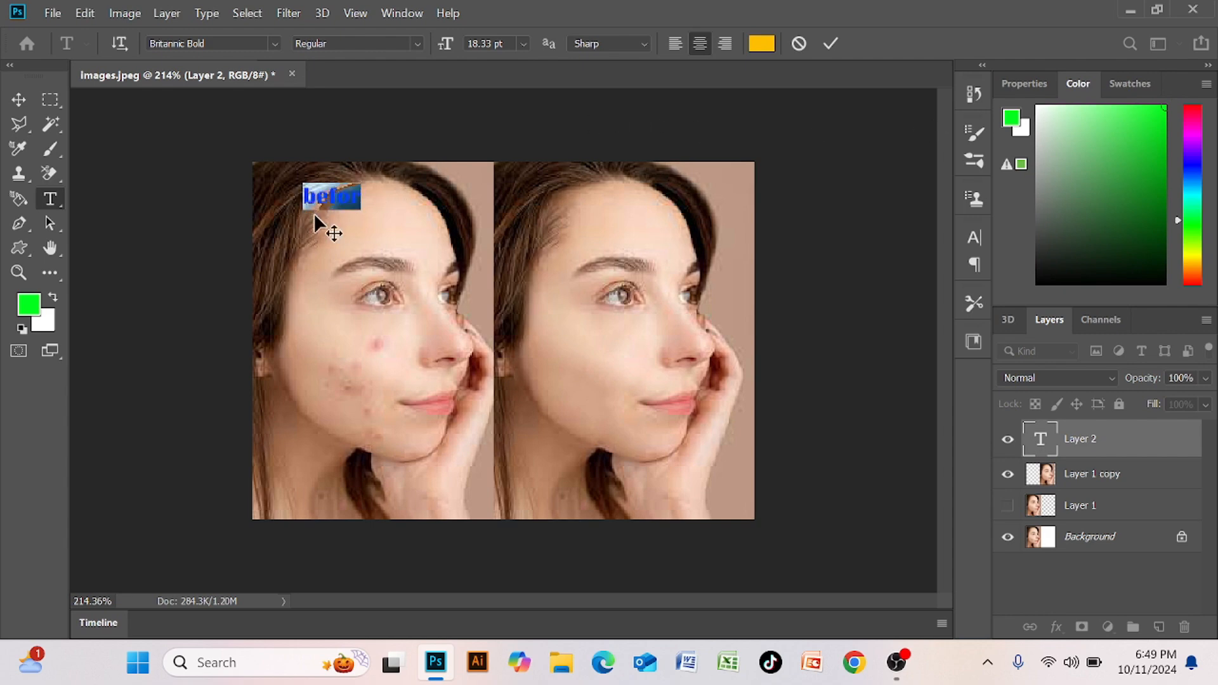
pyautogui.click(338, 194)
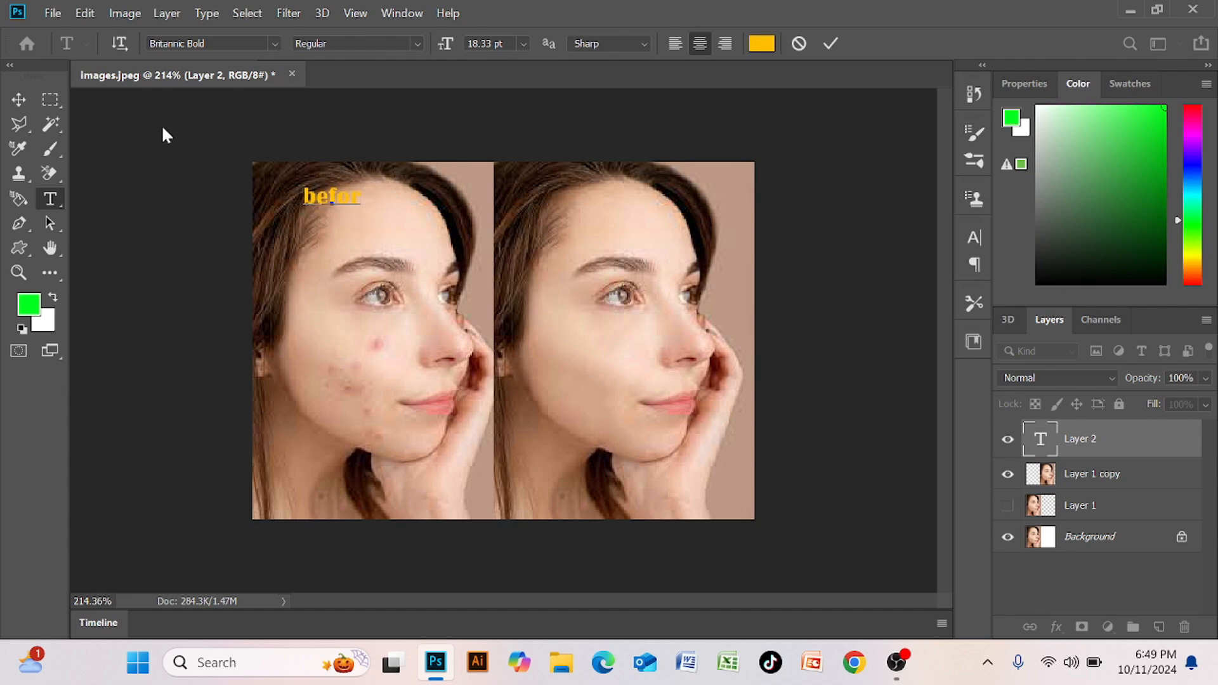
# Step: Move the "befor" label to the upper-right corner of the unretouched photo
pyautogui.click(19, 100)
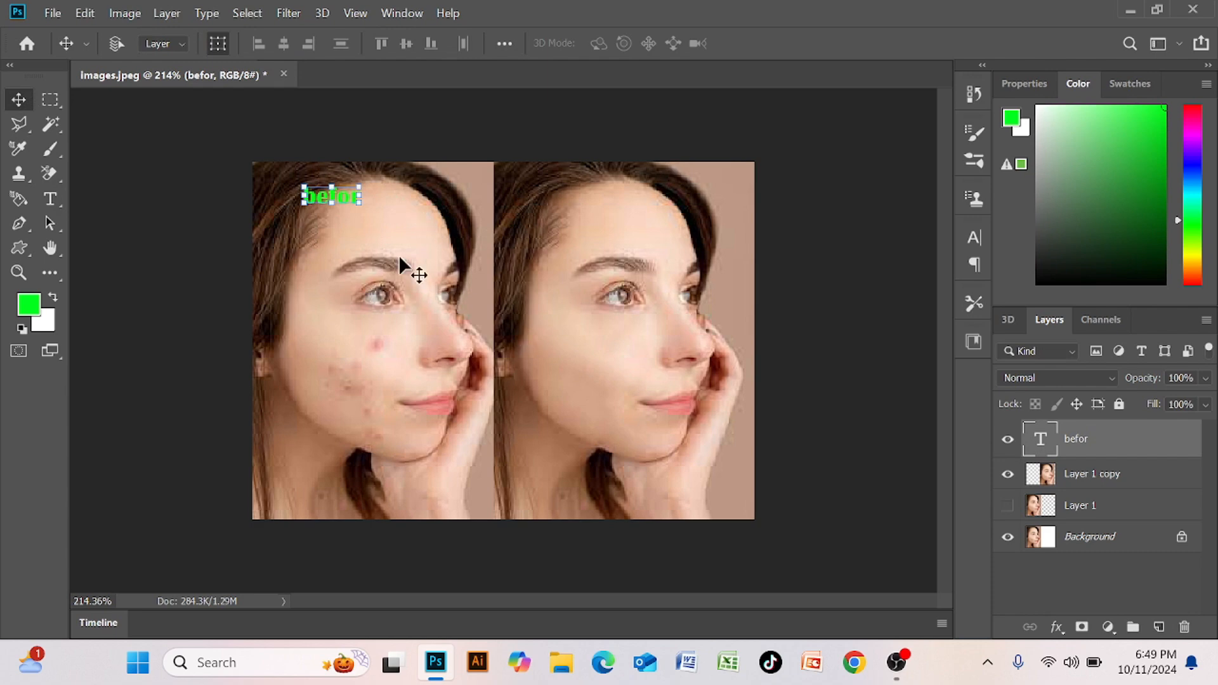
pyautogui.press('Up')
pyautogui.press('Up')
pyautogui.hotkey('shift', 'Up')
pyautogui.hotkey('shift', 'Up')
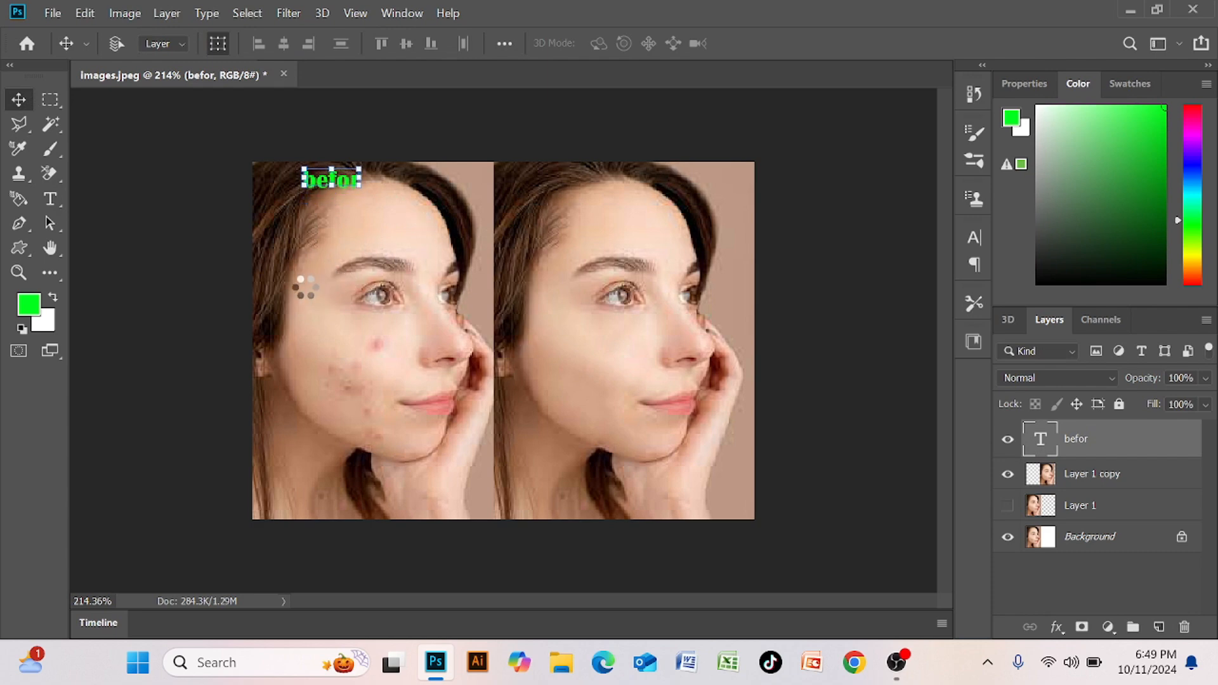
pyautogui.hotkey('shift', 'Right')
pyautogui.hotkey('shift', 'Right')
pyautogui.hotkey('shift', 'Right')
pyautogui.hotkey('shift', 'Right')
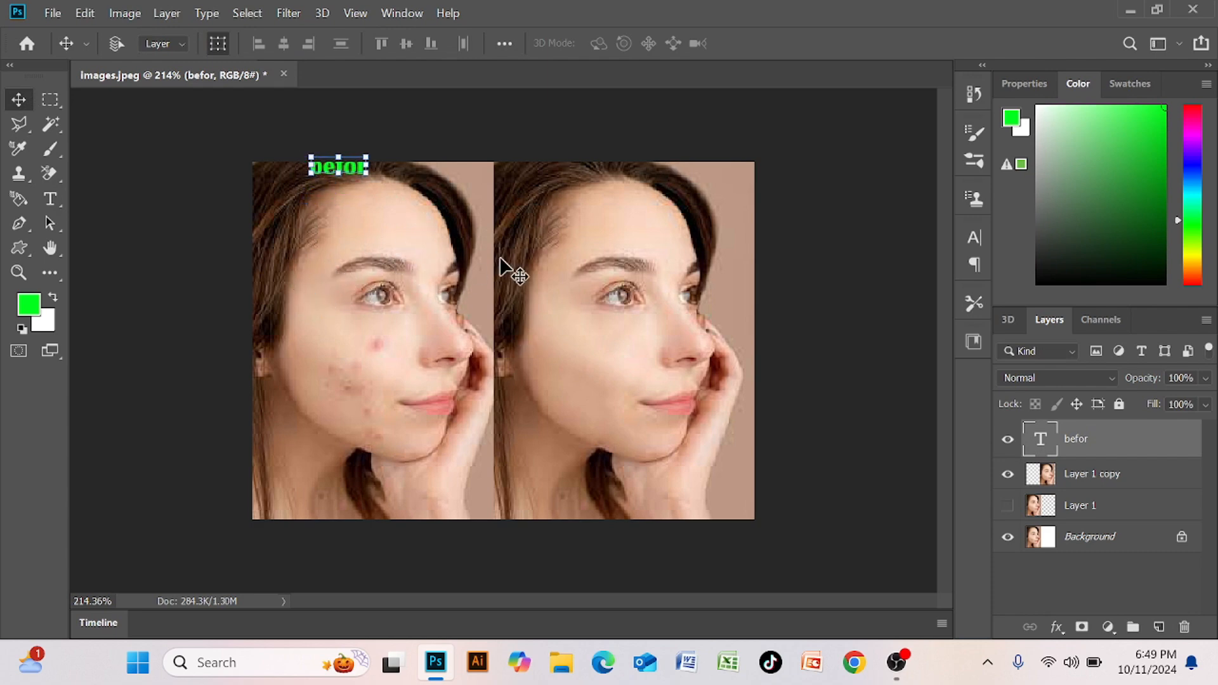
pyautogui.hotkey('shift', 'Right')
pyautogui.hotkey('shift', 'Right')
pyautogui.hotkey('shift', 'Right')
pyautogui.hotkey('shift', 'Right')
pyautogui.hotkey('shift', 'Right')
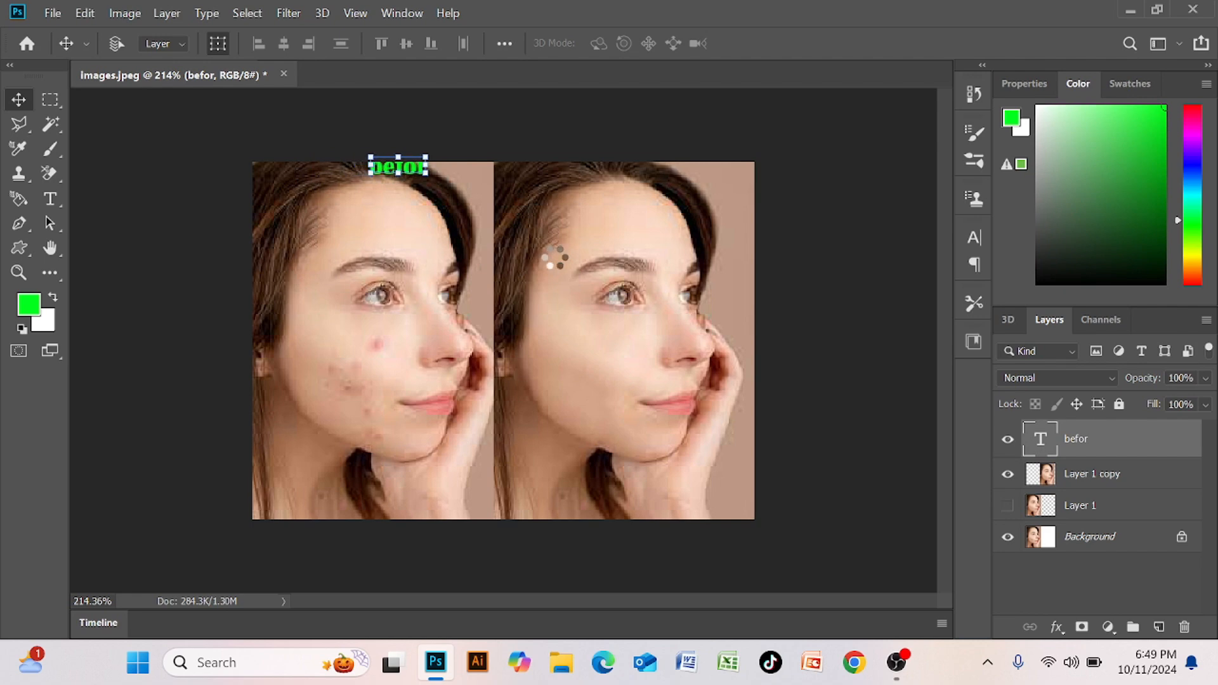
pyautogui.press('Right')
pyautogui.press('Right')
pyautogui.press('Right')
pyautogui.press('Right')
pyautogui.press('Right')
pyautogui.press('Right')
pyautogui.press('Right')
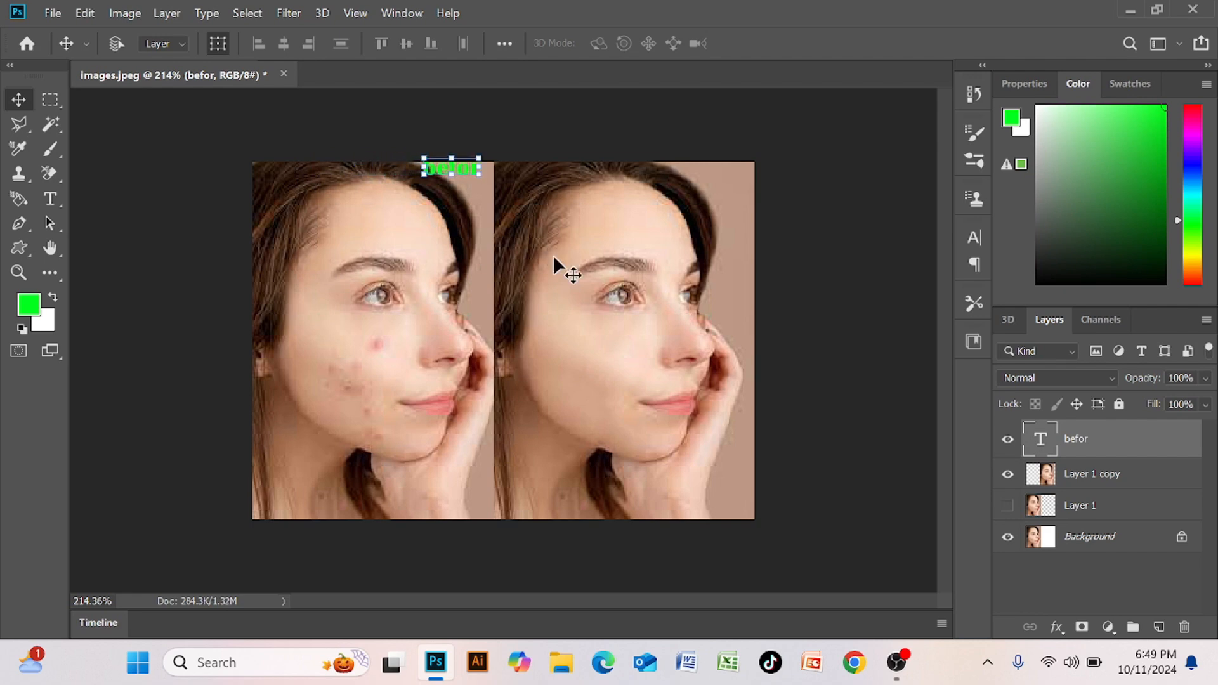
pyautogui.press('Down')
pyautogui.press('Down')
pyautogui.press('Down')
pyautogui.press('Down')
pyautogui.press('Down')
pyautogui.press('Down')
pyautogui.press('Down')
pyautogui.press('Down')
pyautogui.press('Down')
pyautogui.press('Down')
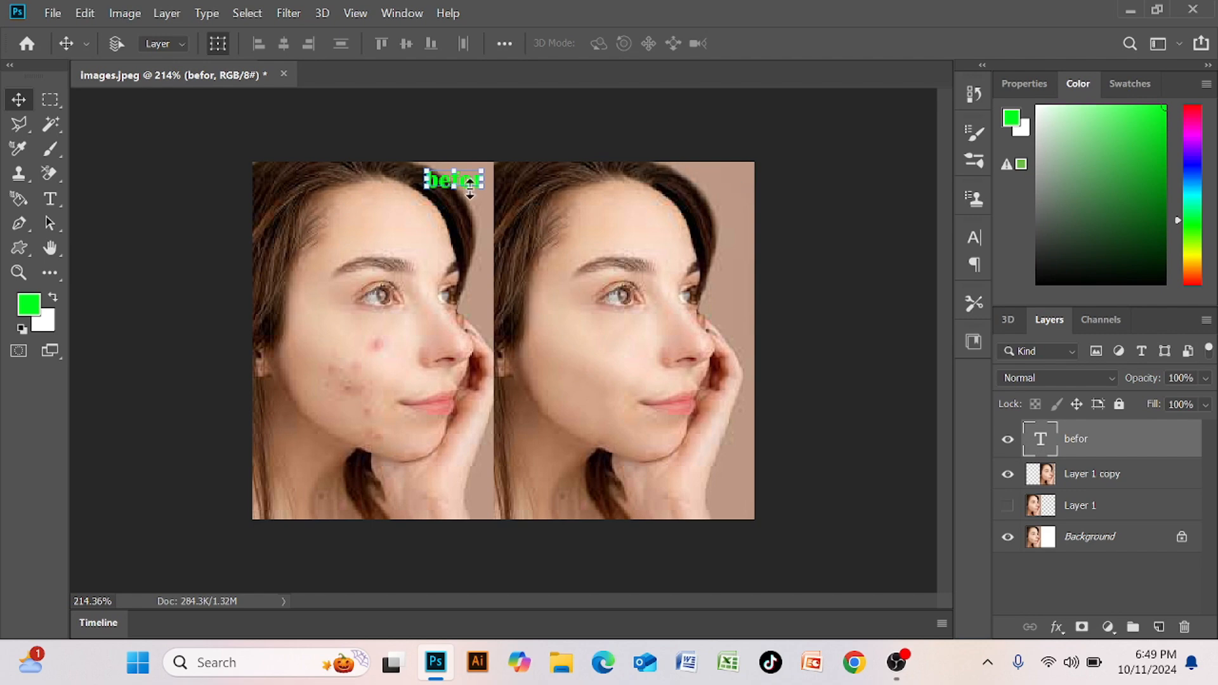
# Step: Add the text "aftar" near the upper-right corner of the retouched photo
pyautogui.click(50, 200)
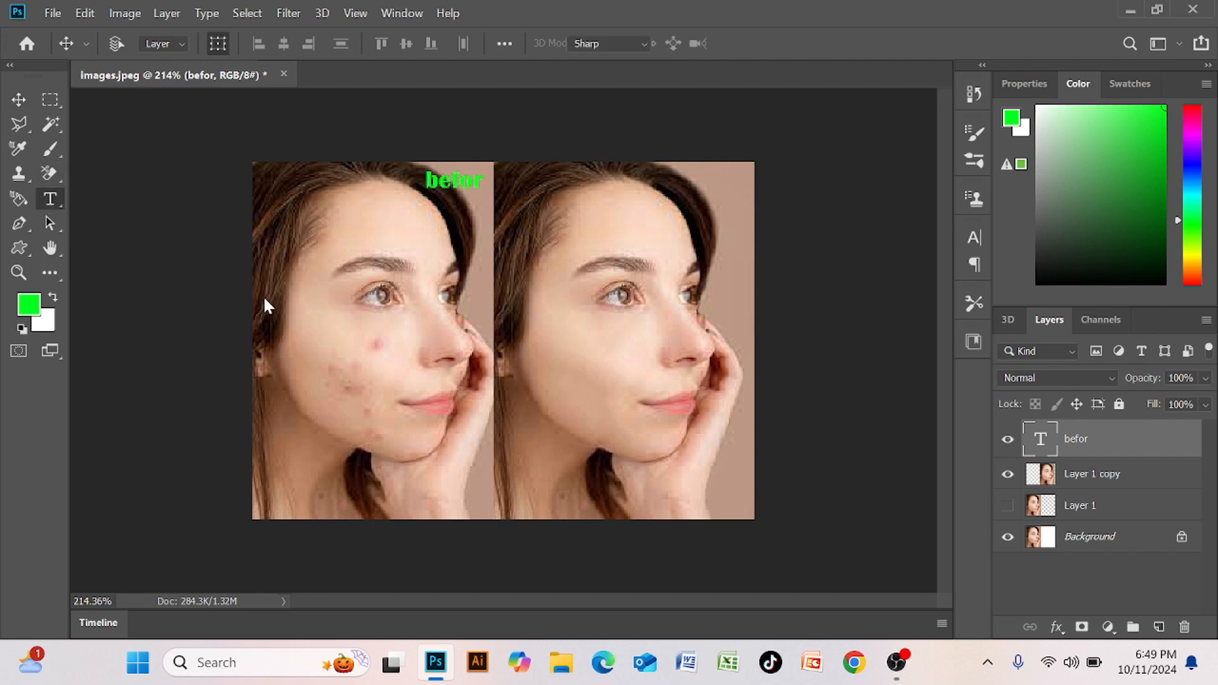
pyautogui.click(701, 180)
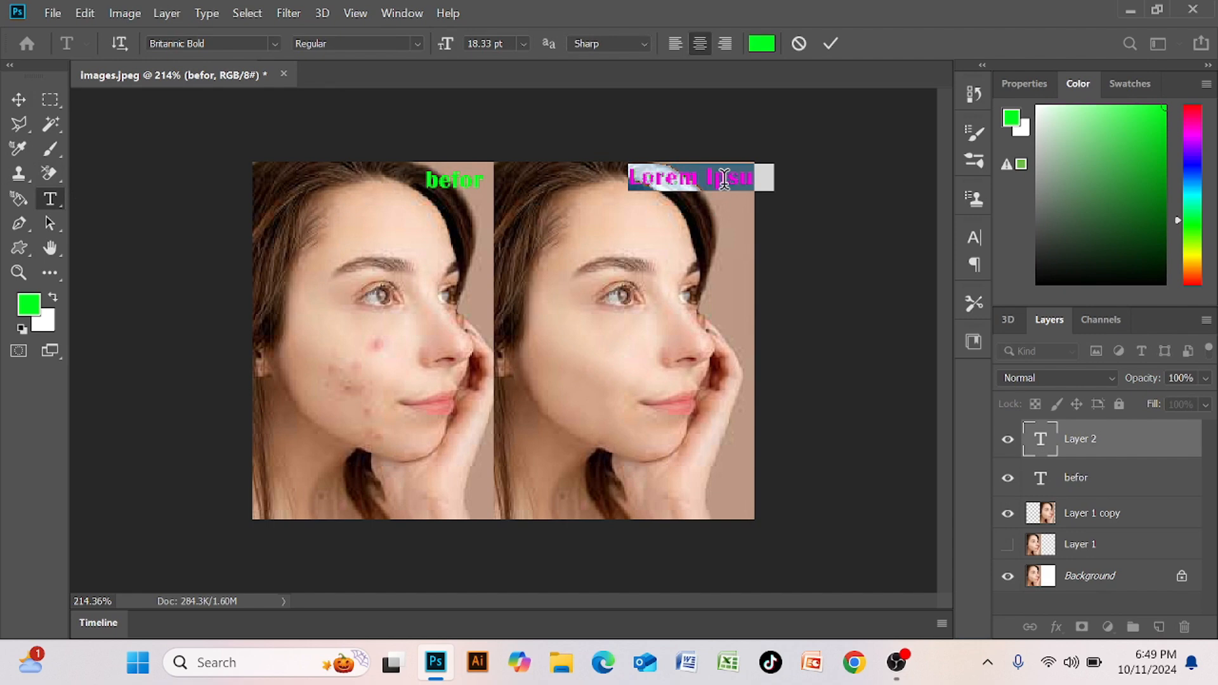
pyautogui.write('aftar')
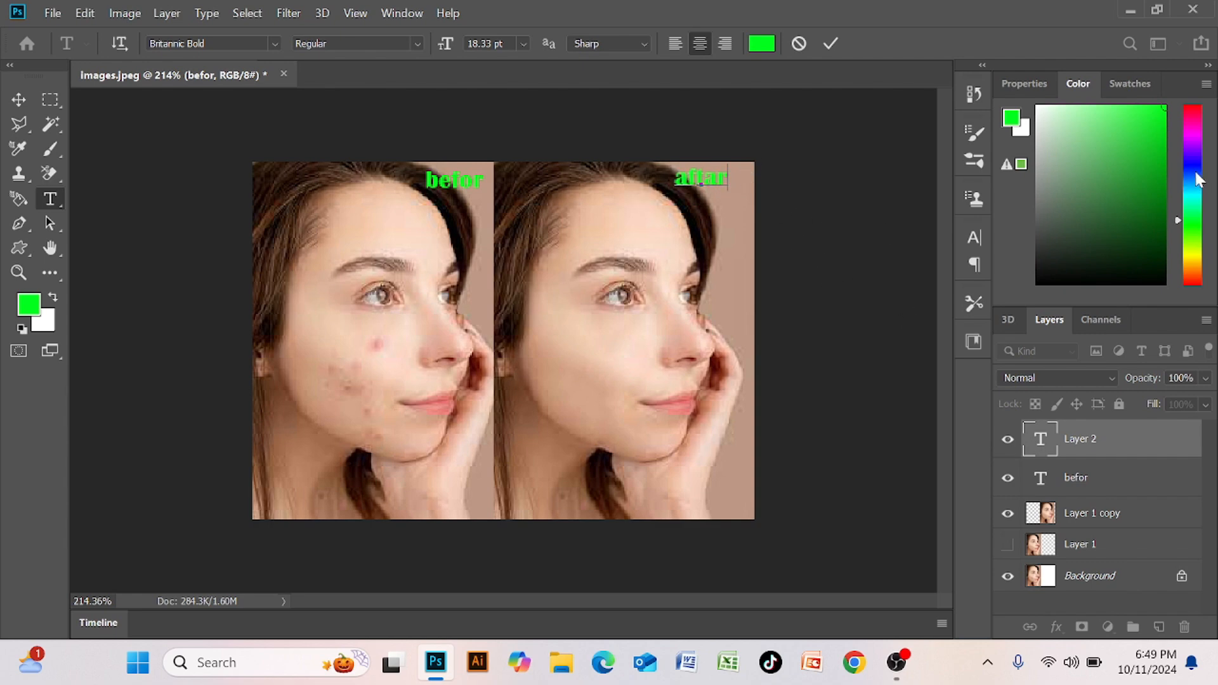
# Step: Change the colour of the "aftar" label to black and commit the text
pyautogui.moveTo(1197, 179); pyautogui.dragTo(1197, 282)
pyautogui.click(1055, 279)
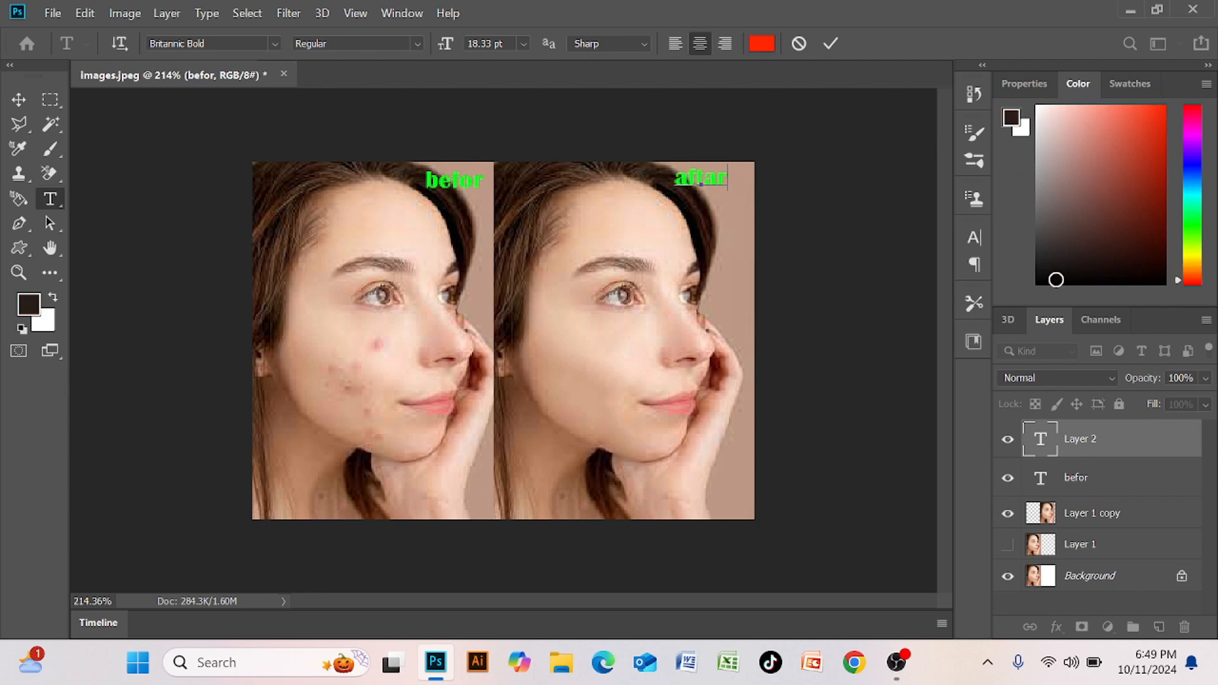
pyautogui.moveTo(1056, 280); pyautogui.dragTo(1046, 283)
pyautogui.click(17, 100)
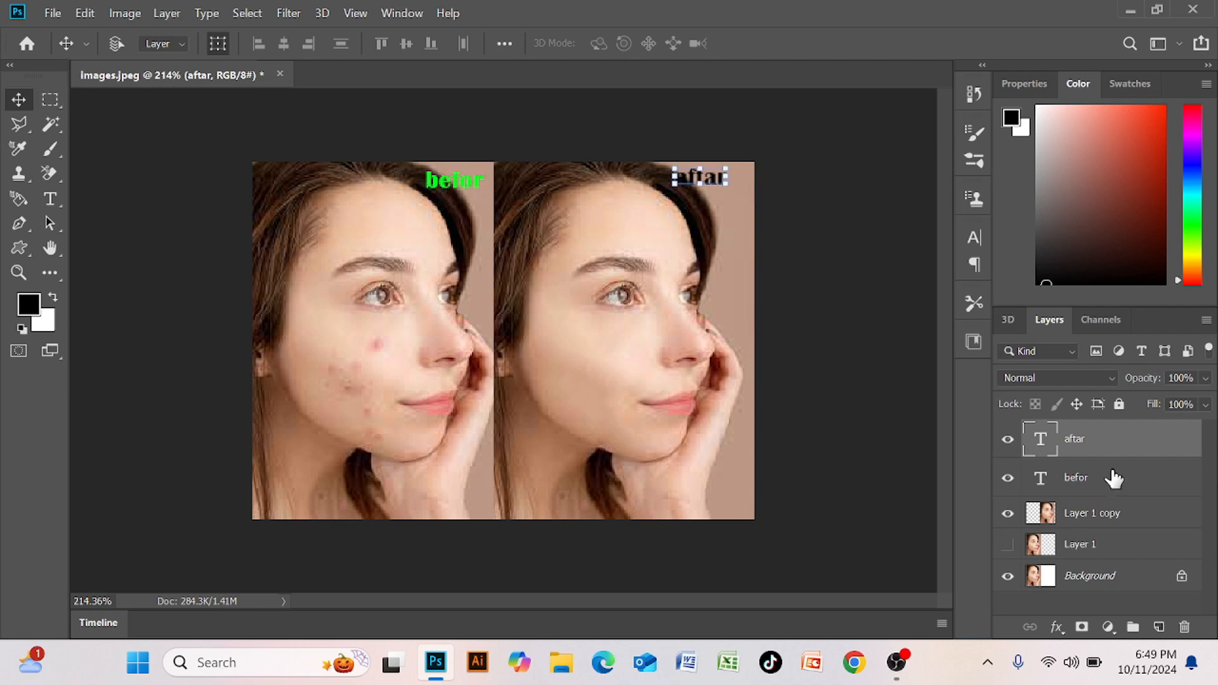
# Step: Recolour the "befor" label black and shift it slightly right to the edge of the unretouched photo
pyautogui.click(1038, 478)
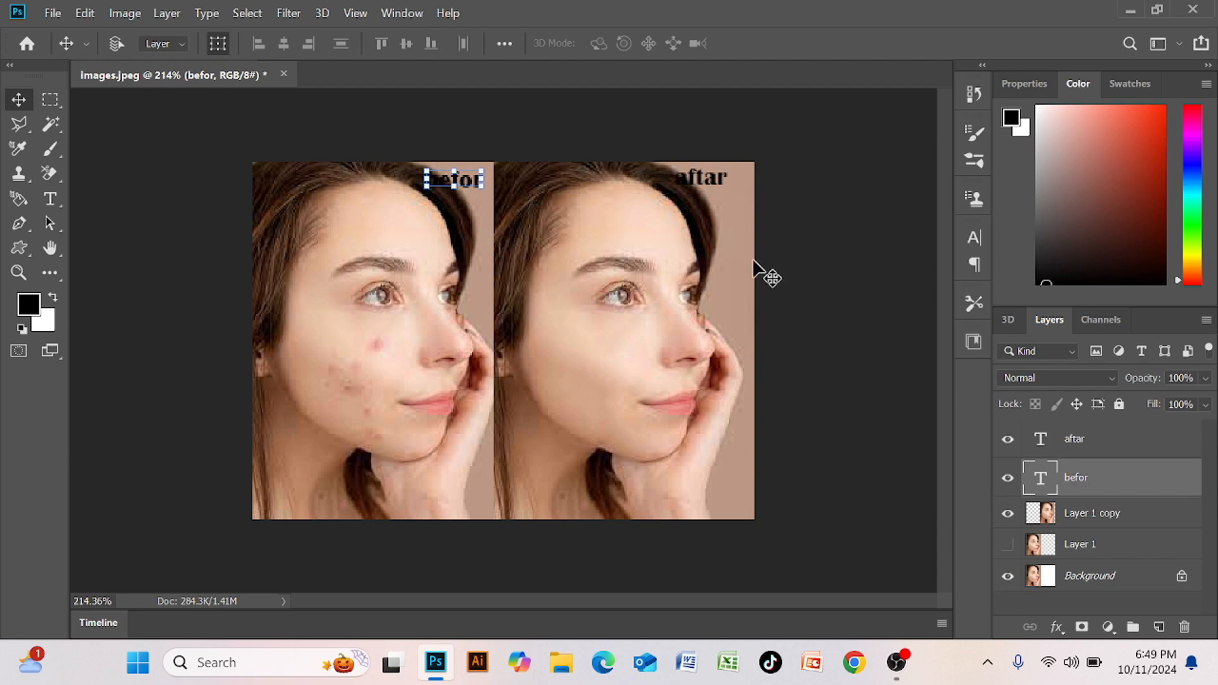
pyautogui.moveTo(455, 191); pyautogui.dragTo(462, 194)
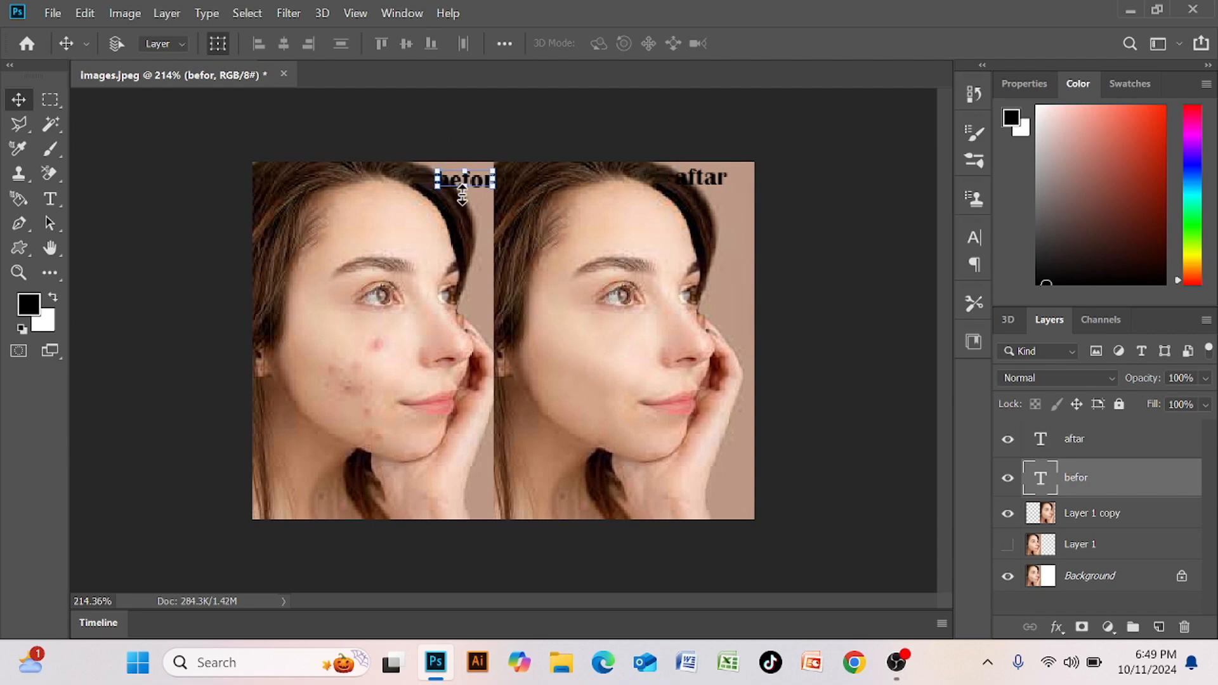
# Step: Add a new empty layer above the "befor" text layer and recolour the "befor" label bright red
pyautogui.click(1158, 626)
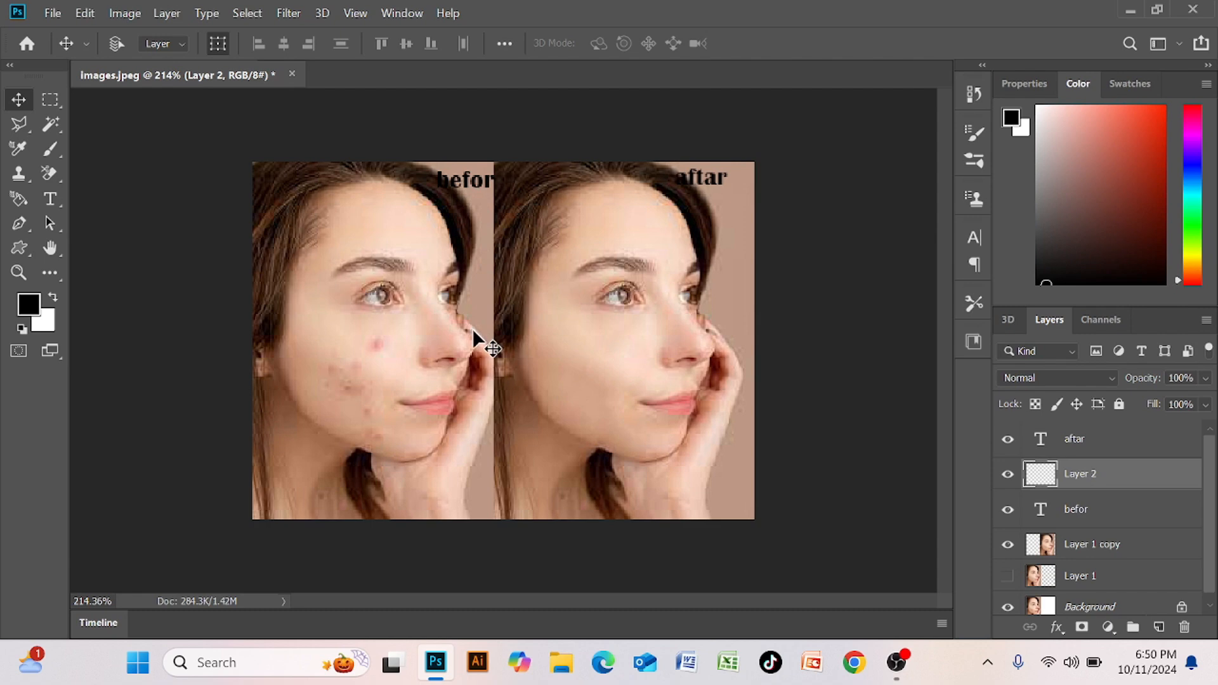
pyautogui.doubleClick(470, 180)
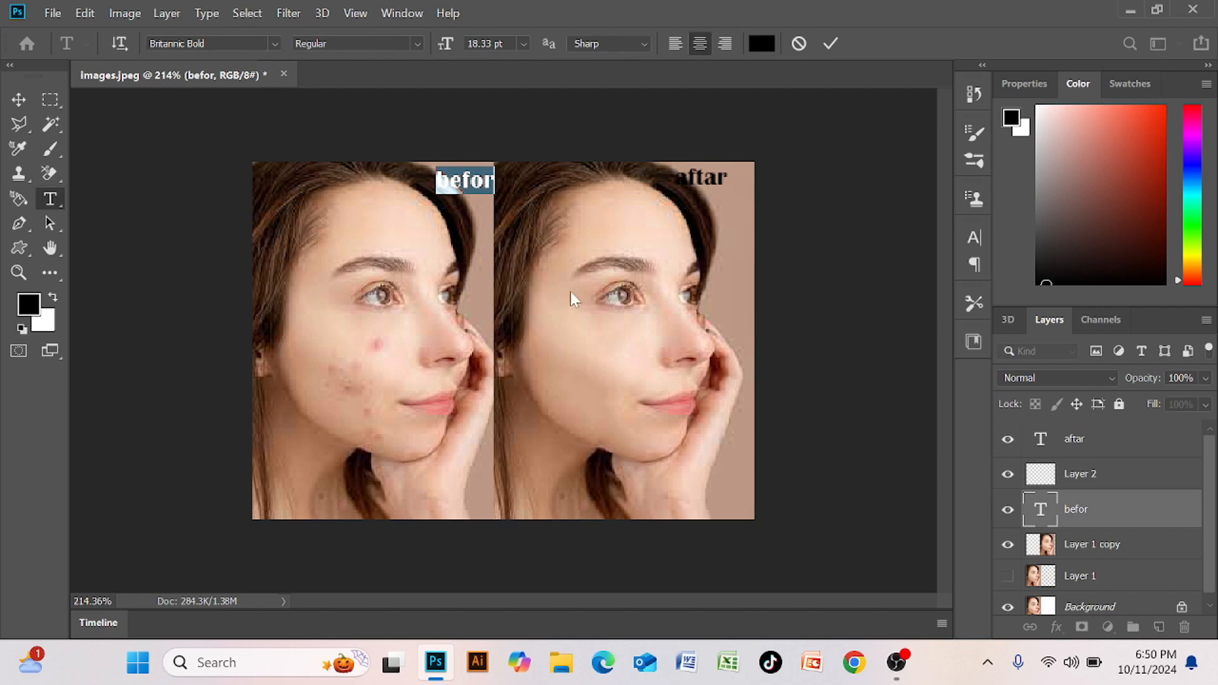
pyautogui.click(18, 99)
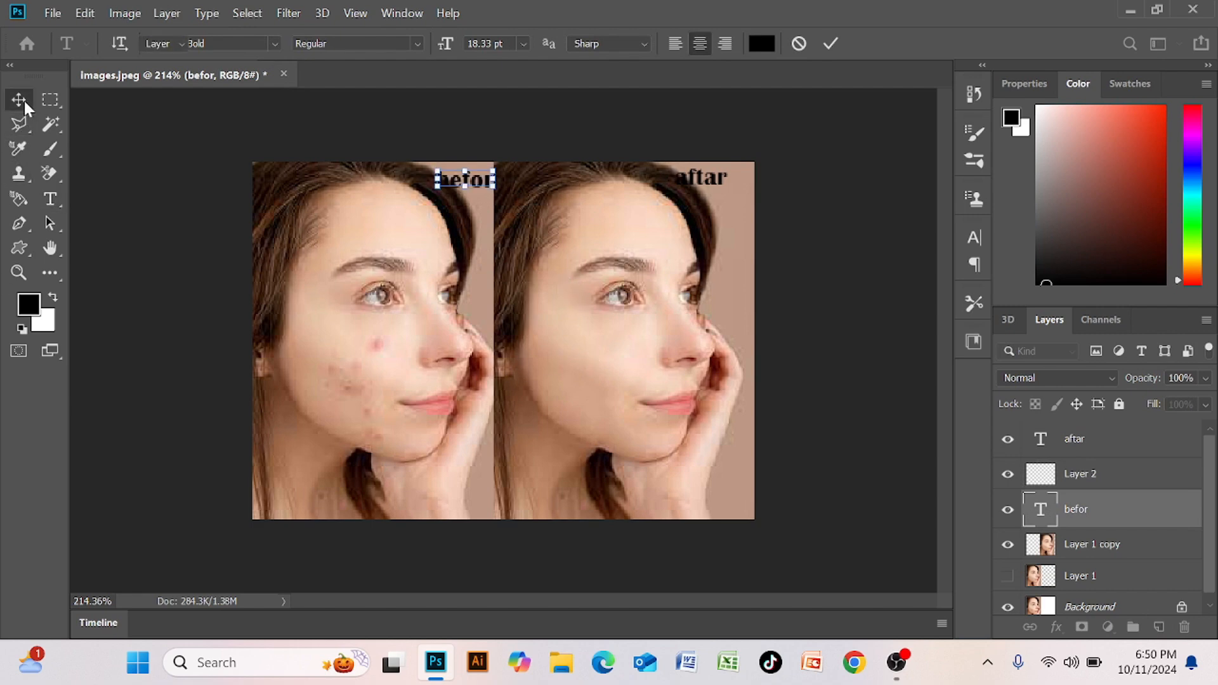
pyautogui.click(1154, 111)
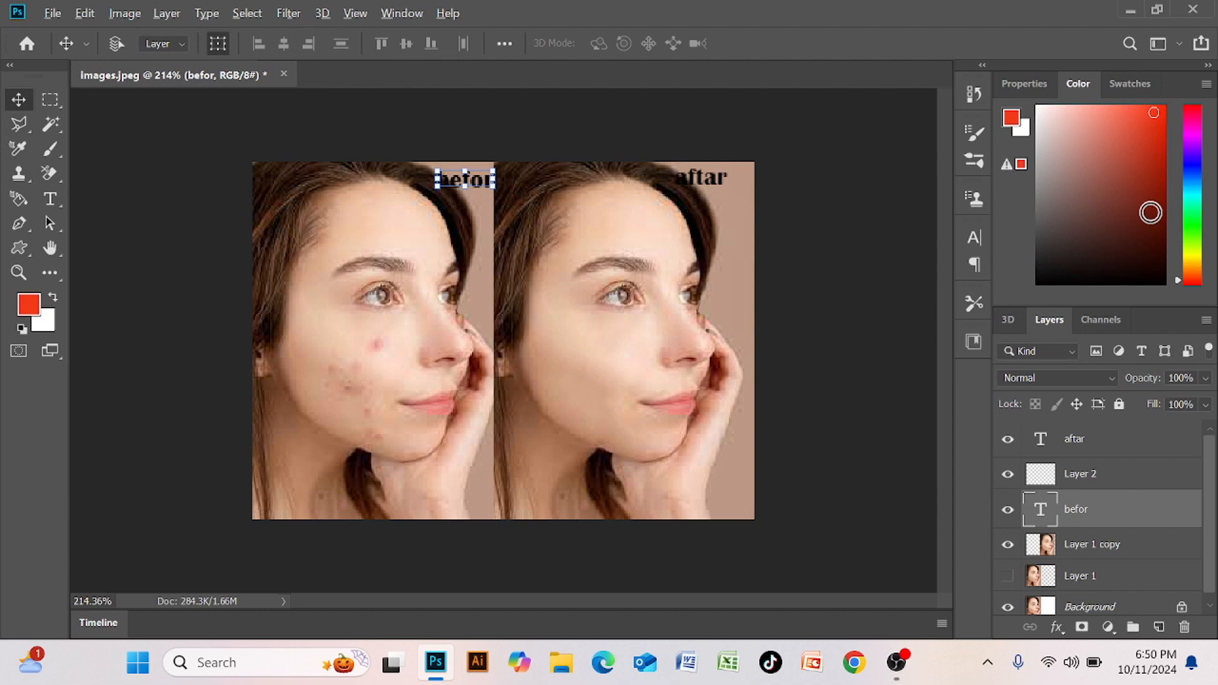
pyautogui.hotkey('alt', 'BackSpace')
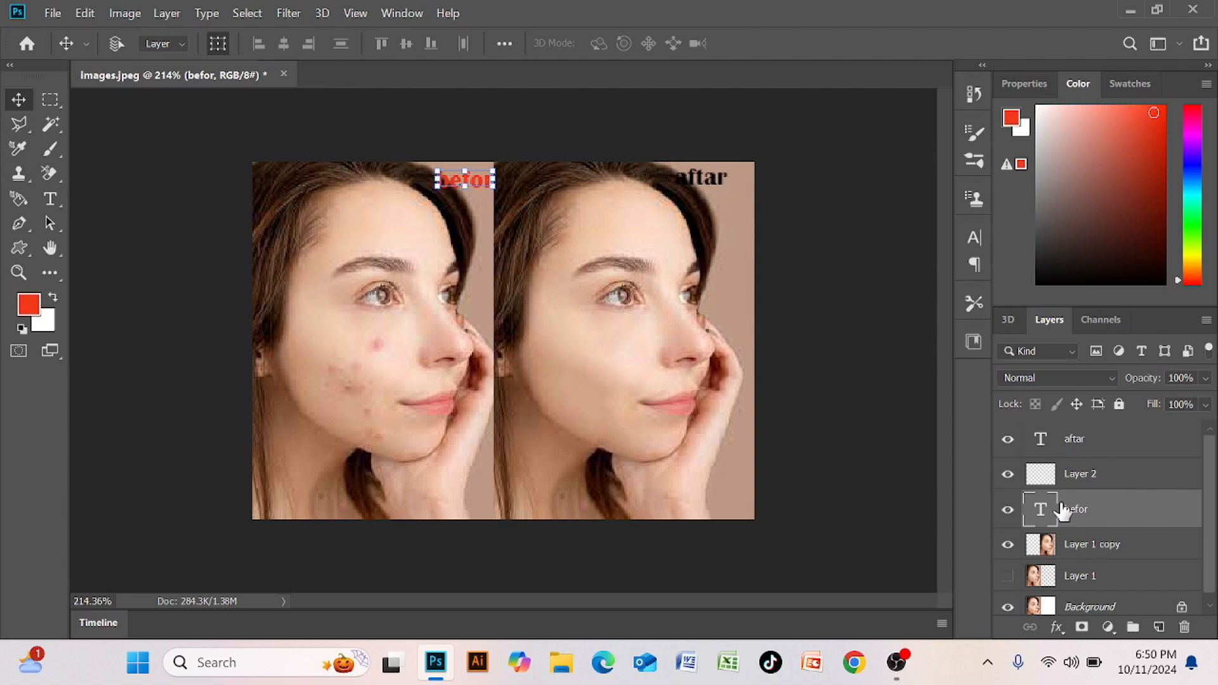
# Step: Select the text layer of the "aftar" label on the retouched photo
pyautogui.click(1041, 442)
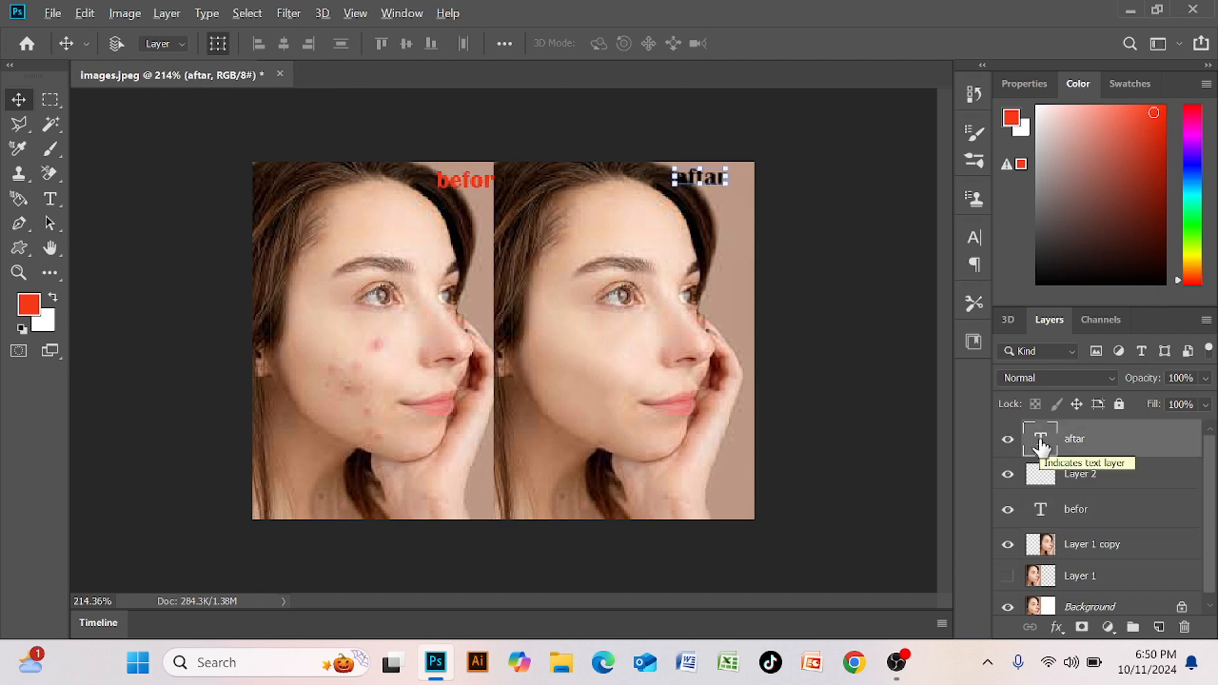